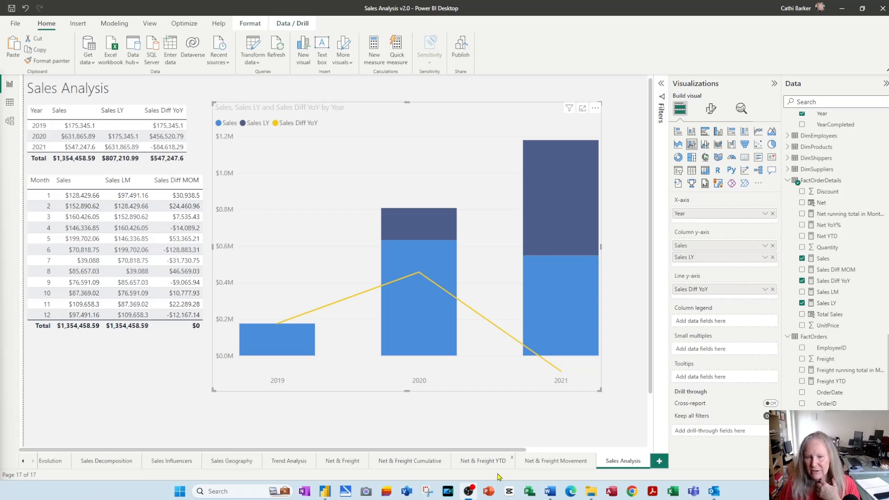
Add a matrix to the Net & Freight Movement page with Month as rows, Year as columns and Freight as values
{"action": "left_click", "coordinate": [544, 465]}
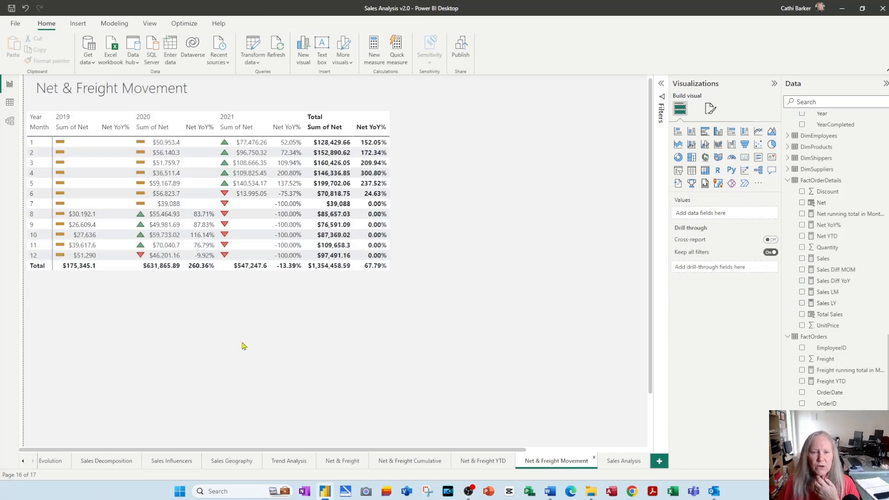
{"action": "scroll", "coordinate": [469, 369], "scroll_direction": "down", "scroll_amount": 1}
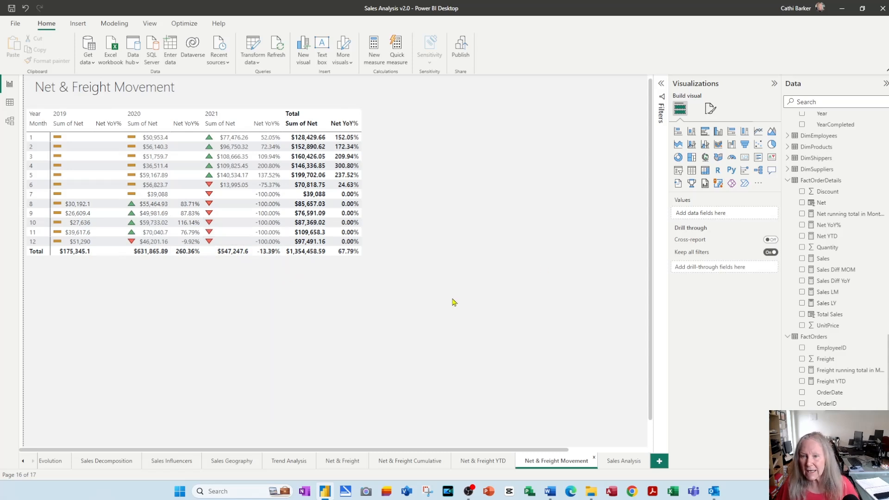
{"action": "left_click", "coordinate": [705, 171]}
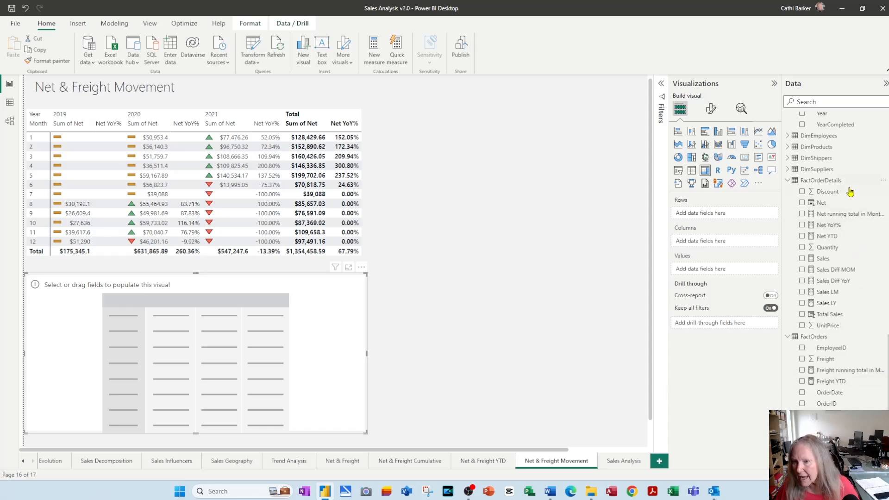
{"action": "scroll", "coordinate": [854, 204], "scroll_direction": "up", "scroll_amount": 5}
{"action": "left_click_drag", "start_coordinate": [836, 208], "coordinate": [746, 214]}
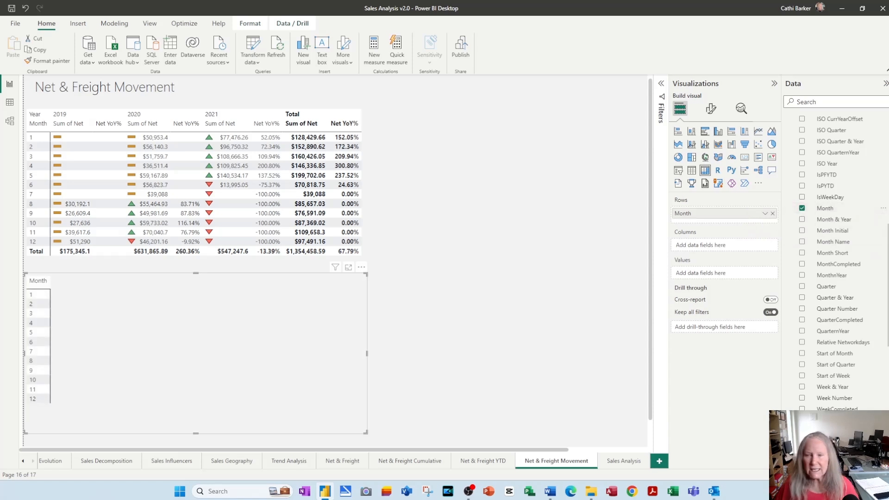
{"action": "left_click_drag", "start_coordinate": [822, 431], "coordinate": [723, 248]}
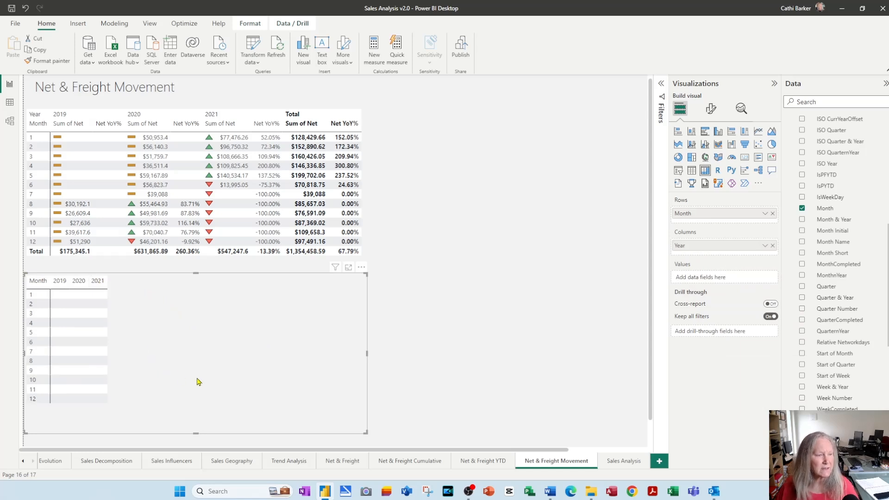
{"action": "scroll", "coordinate": [841, 284], "scroll_direction": "down", "scroll_amount": 10}
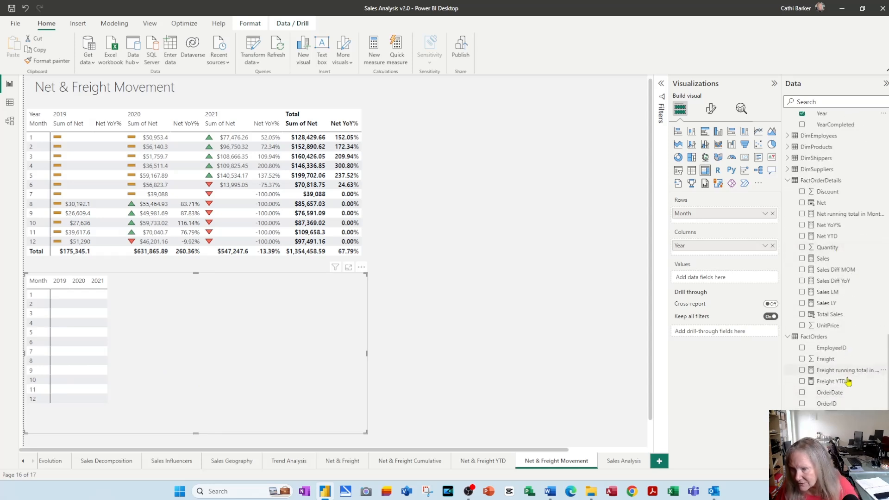
{"action": "left_click_drag", "start_coordinate": [834, 361], "coordinate": [708, 279]}
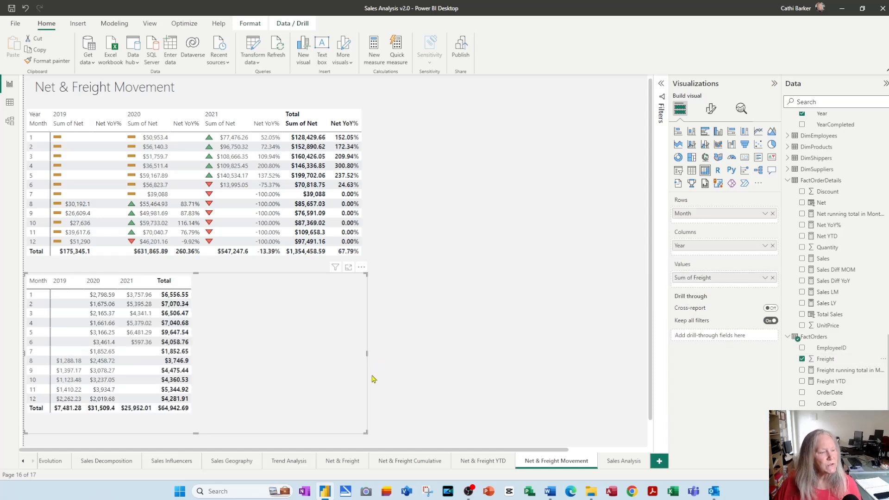
Start a Star rating quick measure in the FactOrders table with Freight as its base value
{"action": "right_click", "coordinate": [809, 341]}
{"action": "left_click", "coordinate": [768, 187]}
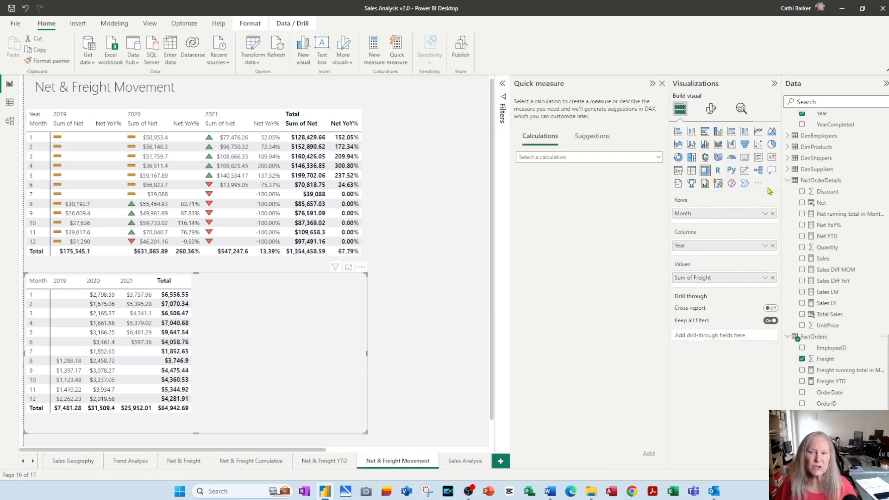
{"action": "left_click", "coordinate": [657, 158]}
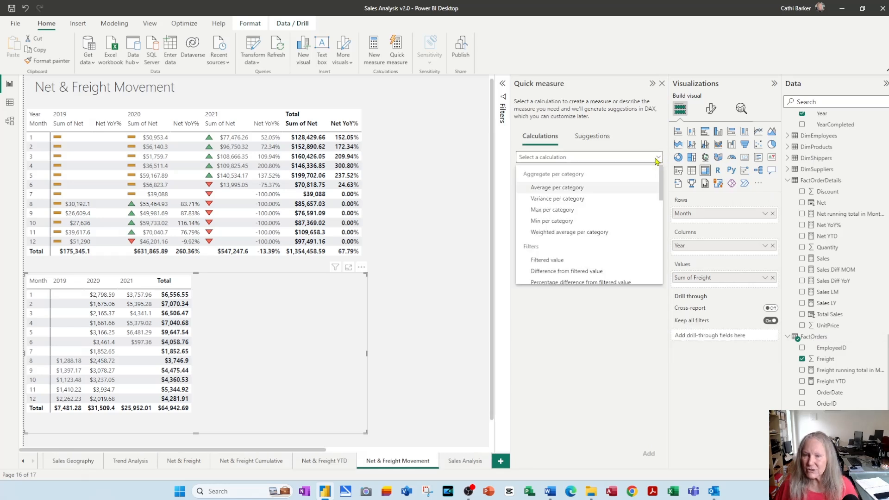
{"action": "scroll", "coordinate": [638, 249], "scroll_direction": "down", "scroll_amount": 2}
{"action": "scroll", "coordinate": [638, 249], "scroll_direction": "down", "scroll_amount": 5}
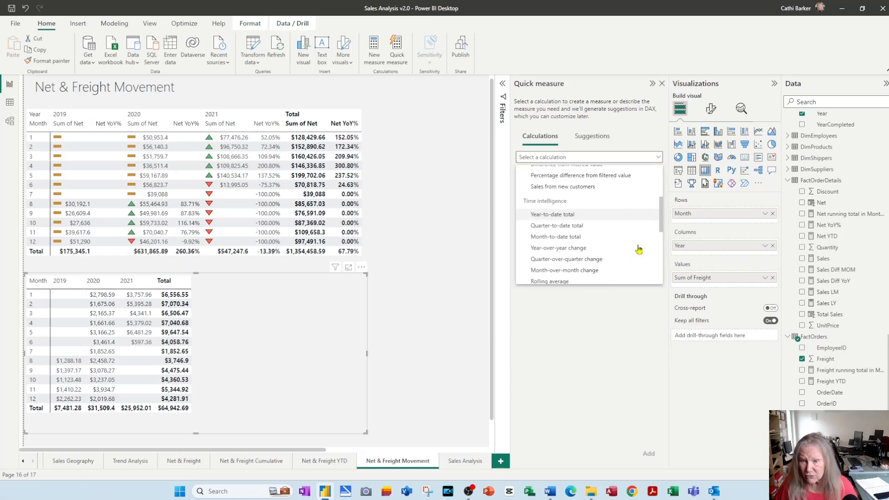
{"action": "scroll", "coordinate": [638, 249], "scroll_direction": "down", "scroll_amount": 3}
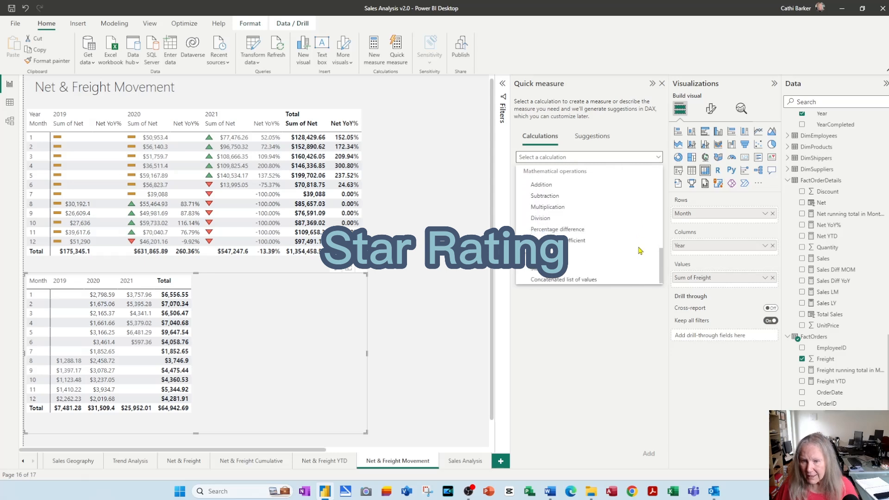
{"action": "left_click", "coordinate": [543, 268]}
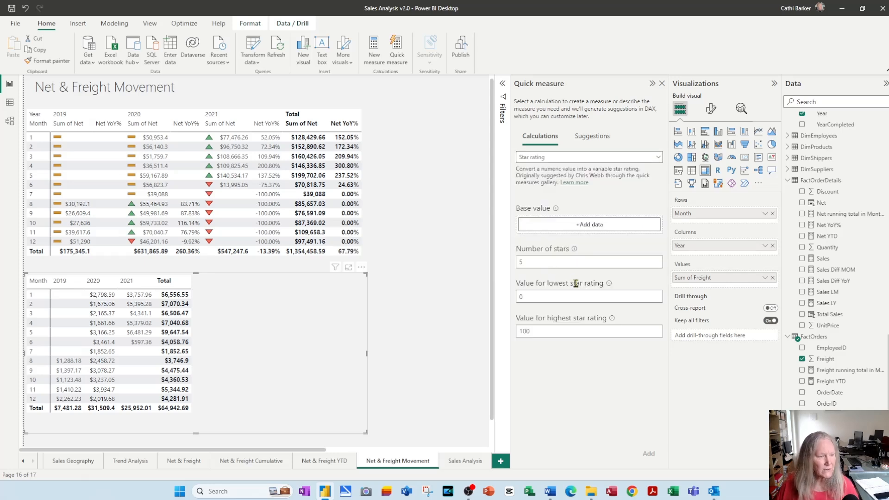
{"action": "left_click_drag", "start_coordinate": [829, 363], "coordinate": [577, 227]}
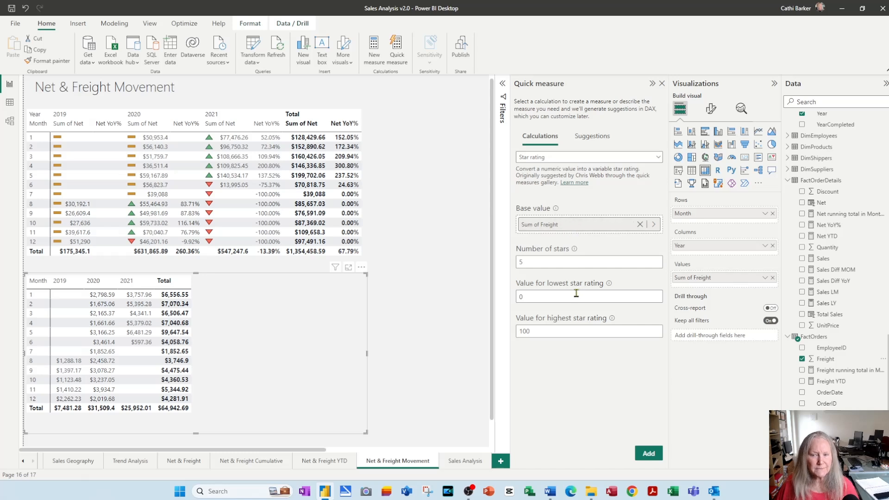
Set the rating to 3 stars with a highest-rating value of 10000 and add the measure
{"action": "left_click_drag", "start_coordinate": [537, 262], "coordinate": [512, 262]}
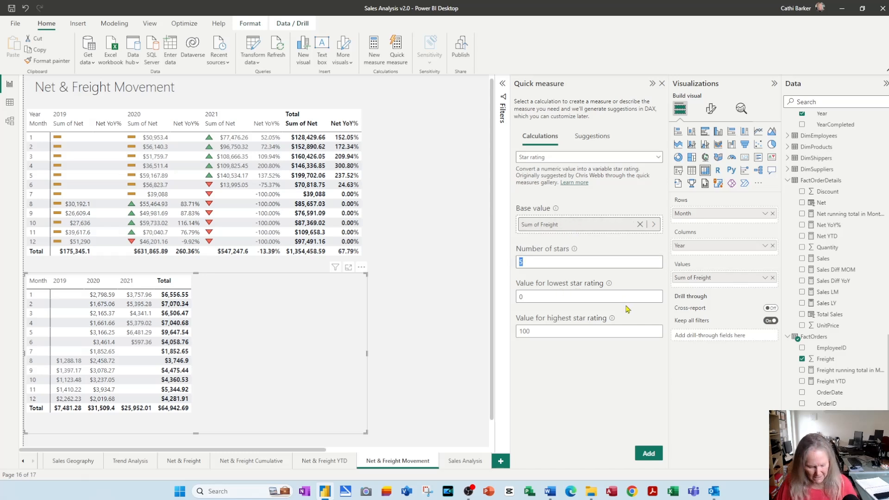
{"action": "type", "text": "3"}
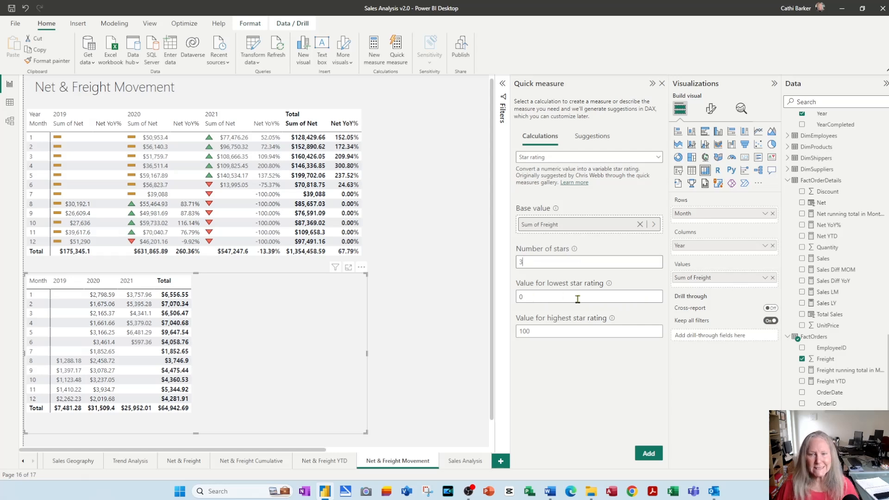
{"action": "left_click", "coordinate": [589, 332]}
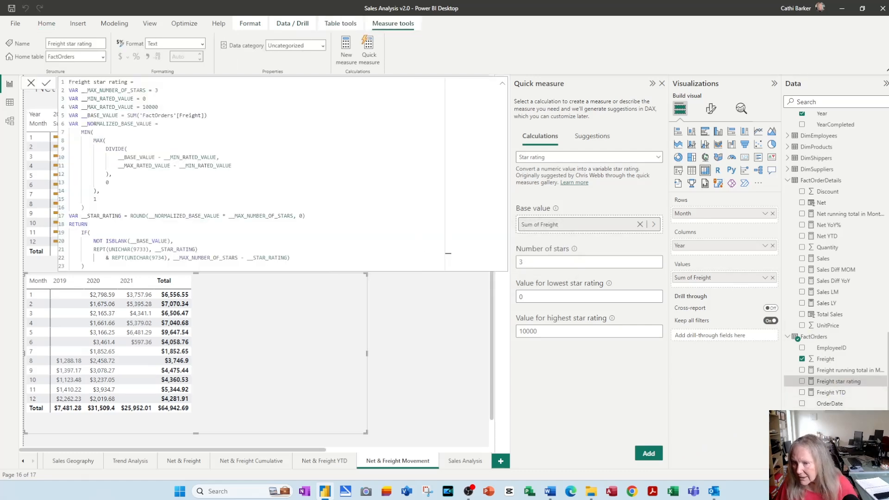
Add the Freight star rating measure to the freight matrix's values and dismiss the measure's formula
{"action": "scroll", "coordinate": [834, 259], "scroll_direction": "down", "scroll_amount": 1}
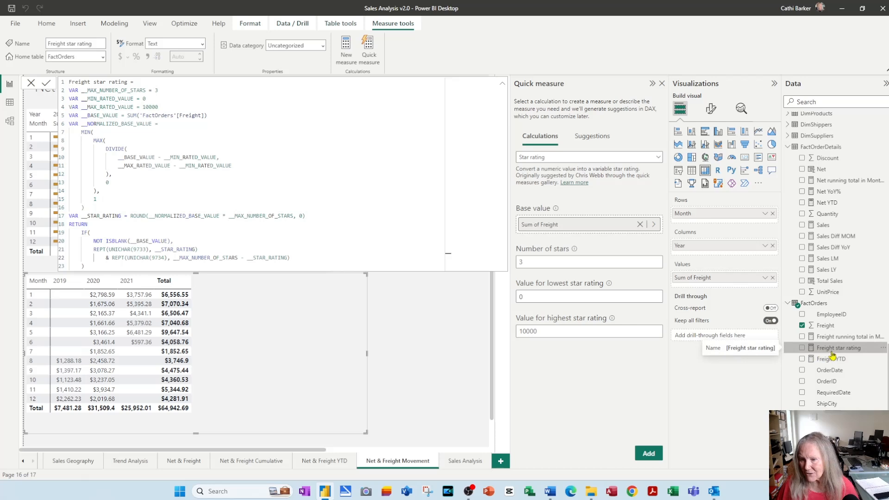
{"action": "left_click_drag", "start_coordinate": [832, 354], "coordinate": [718, 290]}
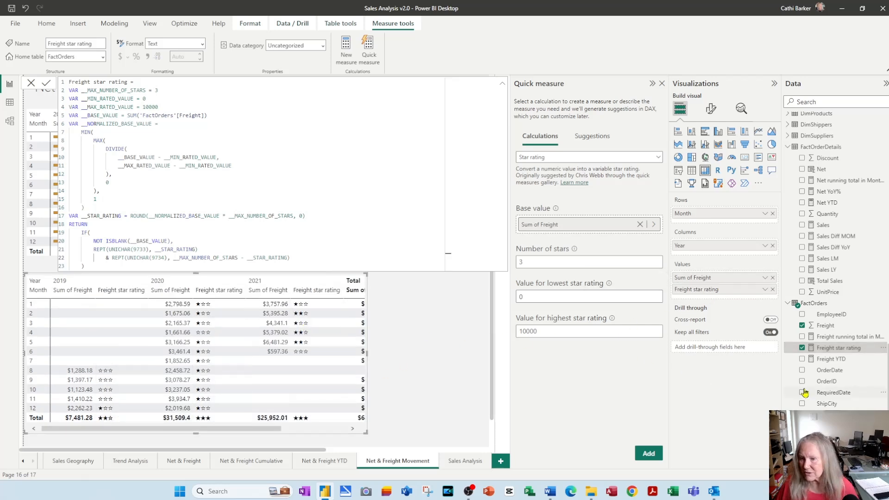
{"action": "left_click", "coordinate": [831, 370]}
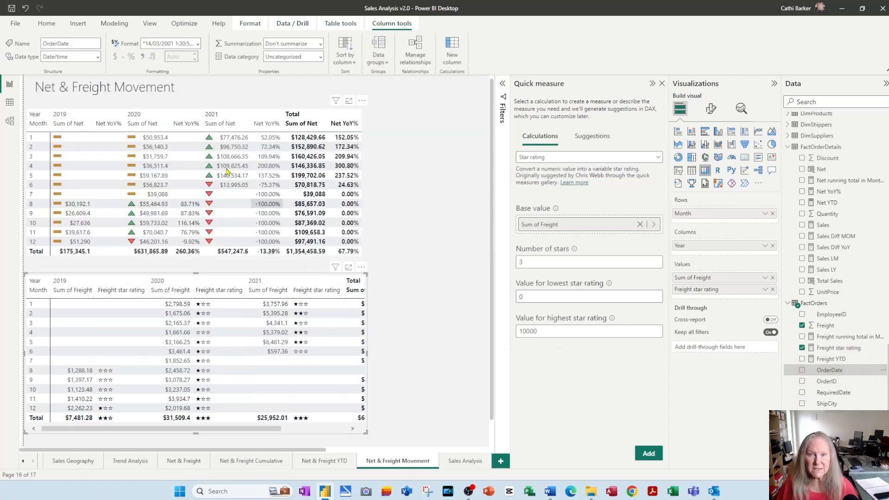
Resize the freight matrix's width to fit all its columns, clear the cell selection, and close the quick measure setup
{"action": "left_click", "coordinate": [365, 353]}
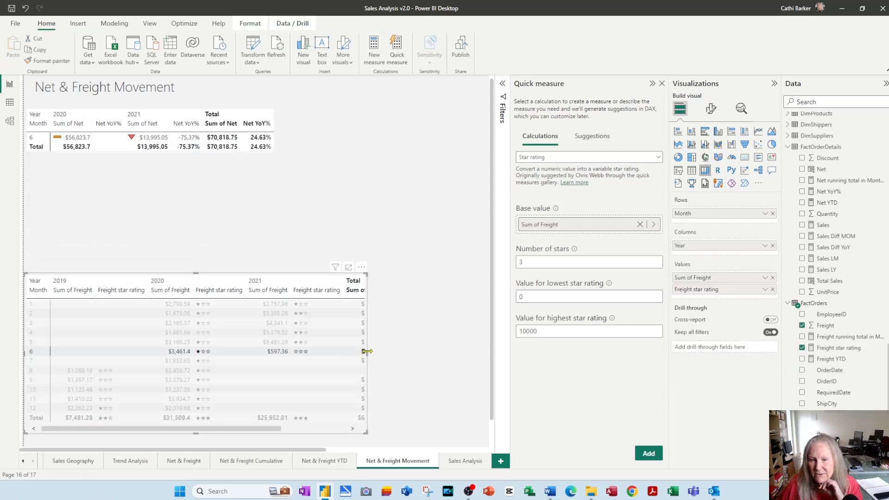
{"action": "left_click_drag", "start_coordinate": [368, 353], "coordinate": [476, 353]}
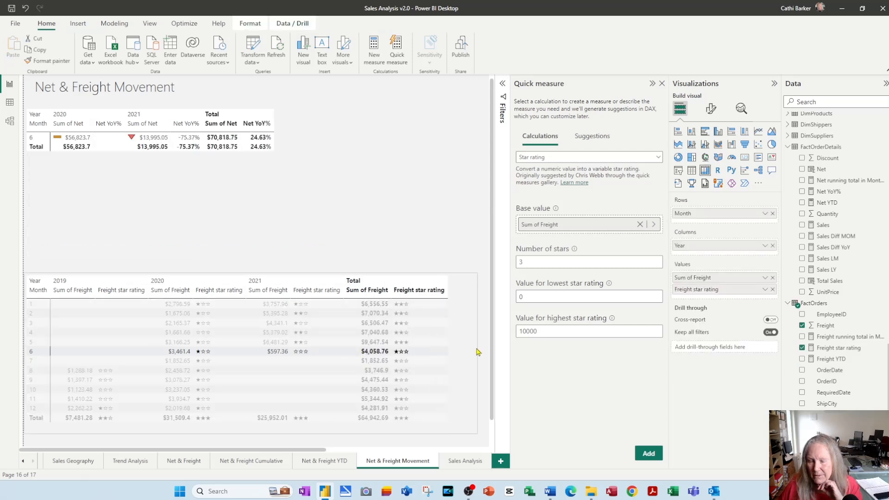
{"action": "left_click", "coordinate": [335, 353]}
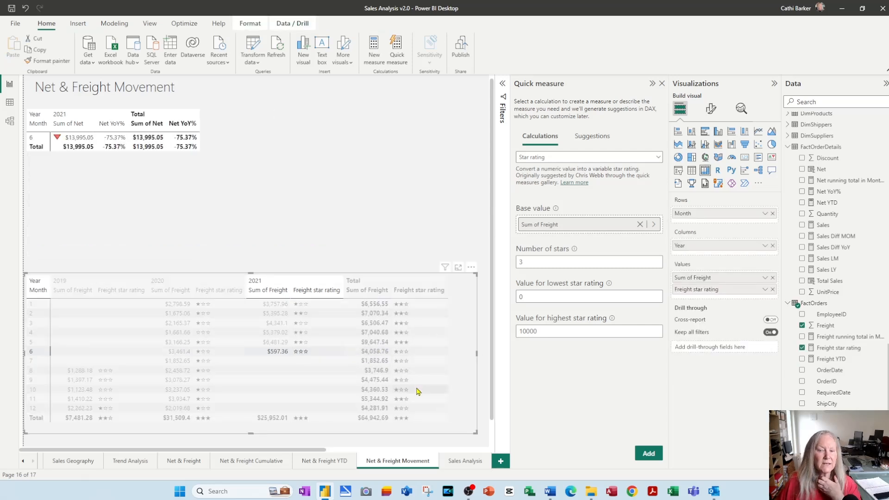
{"action": "left_click", "coordinate": [298, 354]}
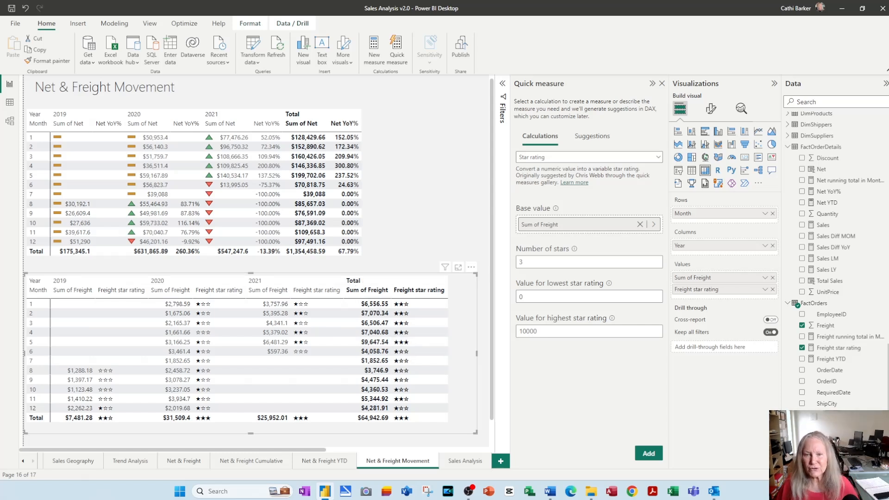
{"action": "left_click_drag", "start_coordinate": [477, 354], "coordinate": [455, 358]}
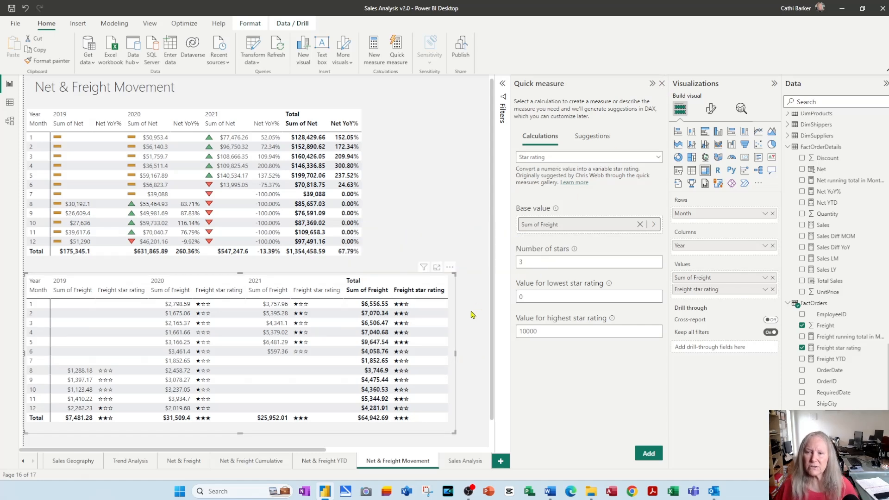
{"action": "left_click", "coordinate": [661, 84]}
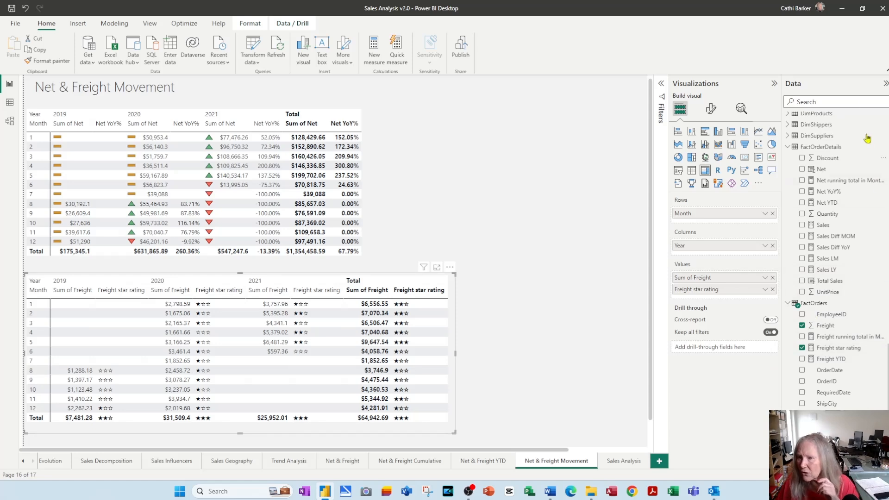
Create a new group on CategoryName in DimCategories and group Beverages, Condiments, Confections and Grains/Cereals together
{"action": "scroll", "coordinate": [864, 190], "scroll_direction": "up", "scroll_amount": 6}
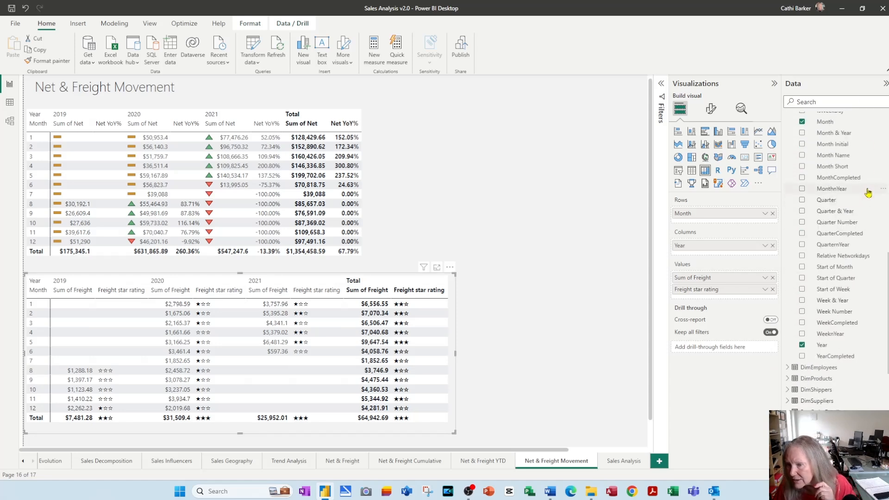
{"action": "scroll", "coordinate": [864, 193], "scroll_direction": "up", "scroll_amount": 10}
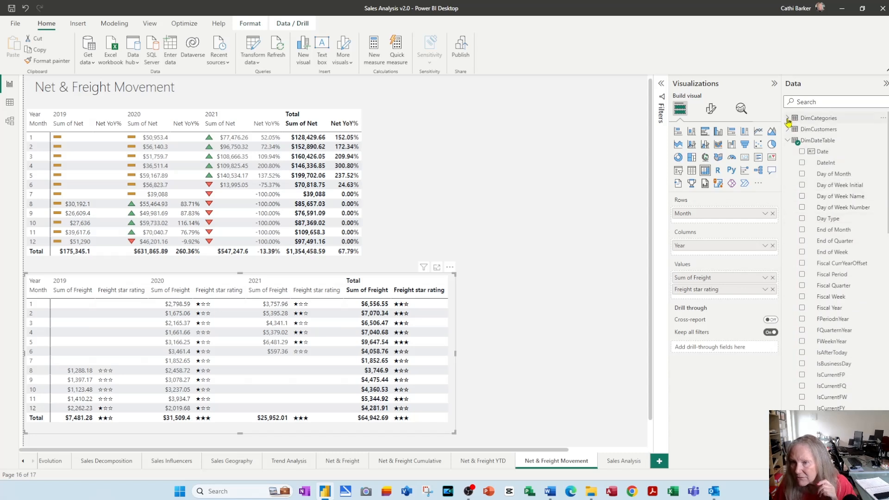
{"action": "left_click", "coordinate": [818, 119]}
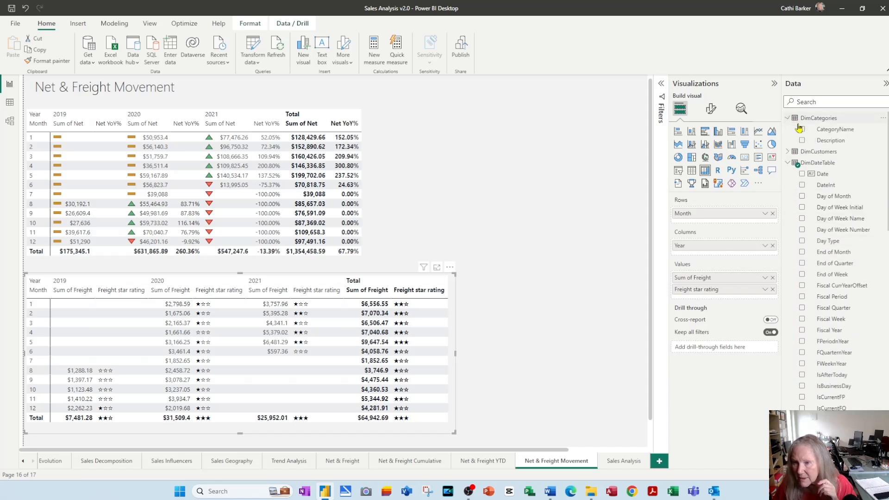
{"action": "right_click", "coordinate": [843, 133]}
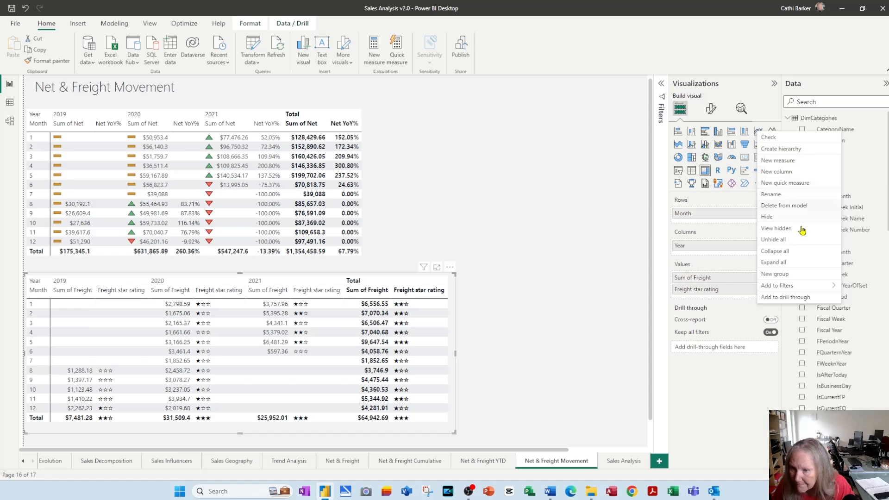
{"action": "left_click", "coordinate": [793, 280]}
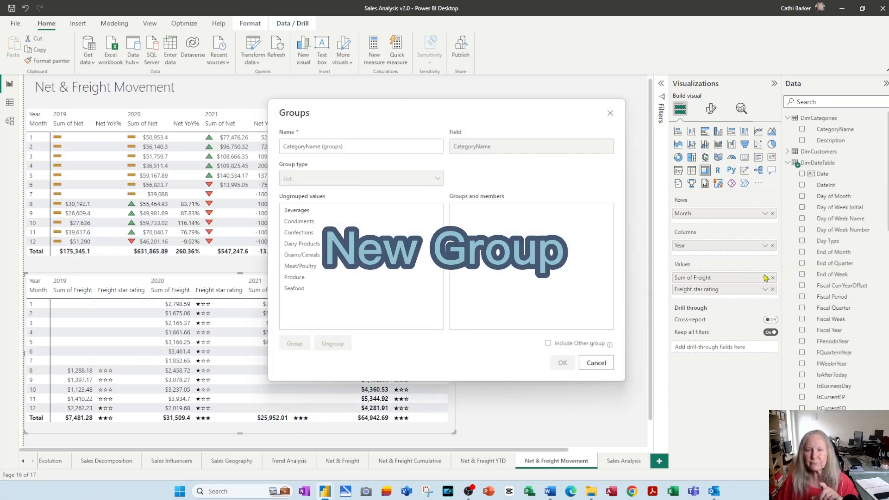
{"action": "left_click", "coordinate": [333, 147]}
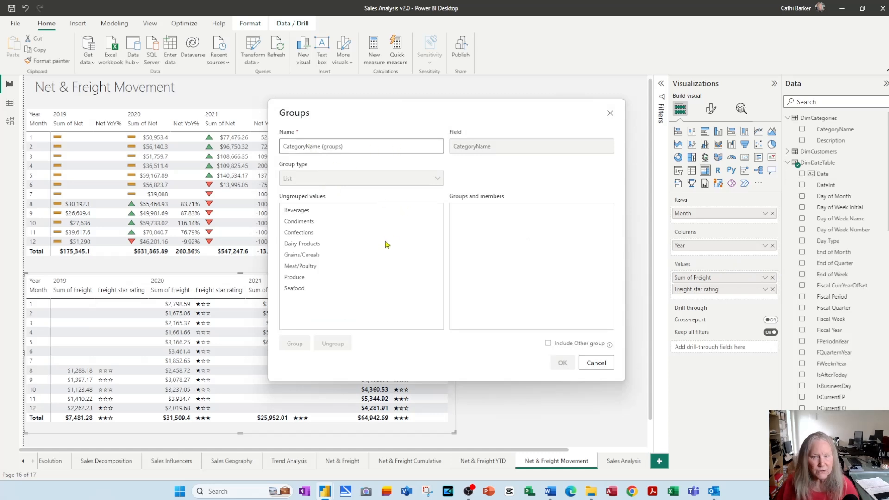
{"action": "left_click", "coordinate": [301, 211]}
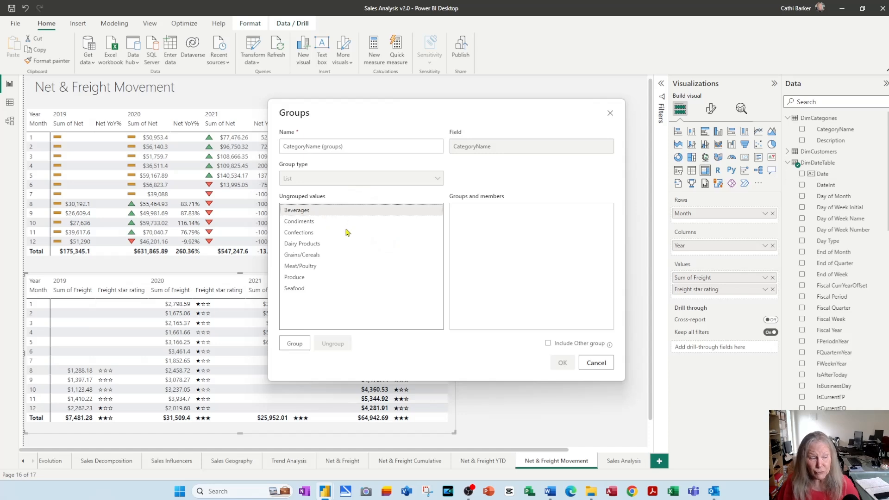
{"action": "left_click", "coordinate": [306, 234], "text": "shift"}
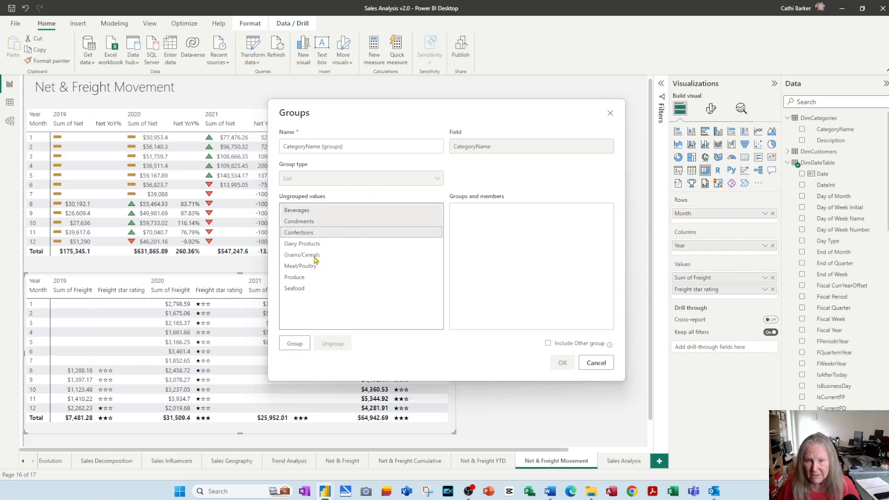
{"action": "left_click", "coordinate": [320, 255], "text": "ctrl"}
{"action": "left_click", "coordinate": [295, 346]}
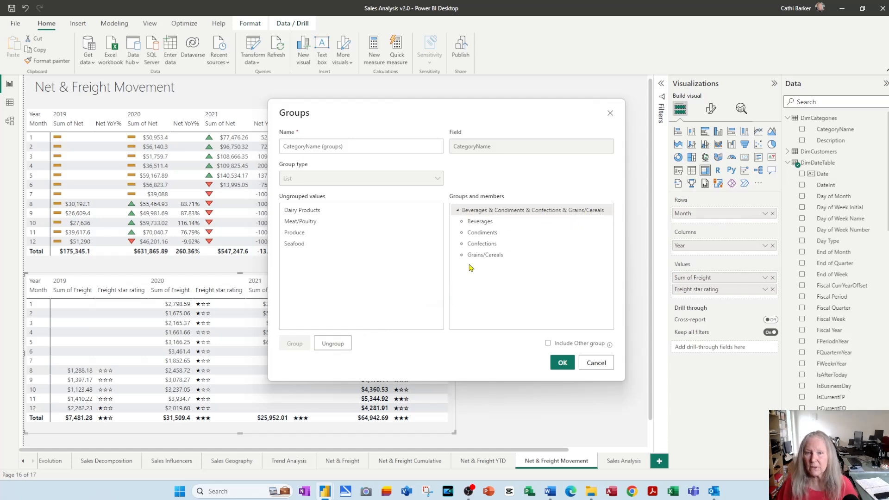
Group Dairy Products, Meat/Poultry, Produce and Seafood together as the second category group and confirm the grouping
{"action": "left_click", "coordinate": [304, 211]}
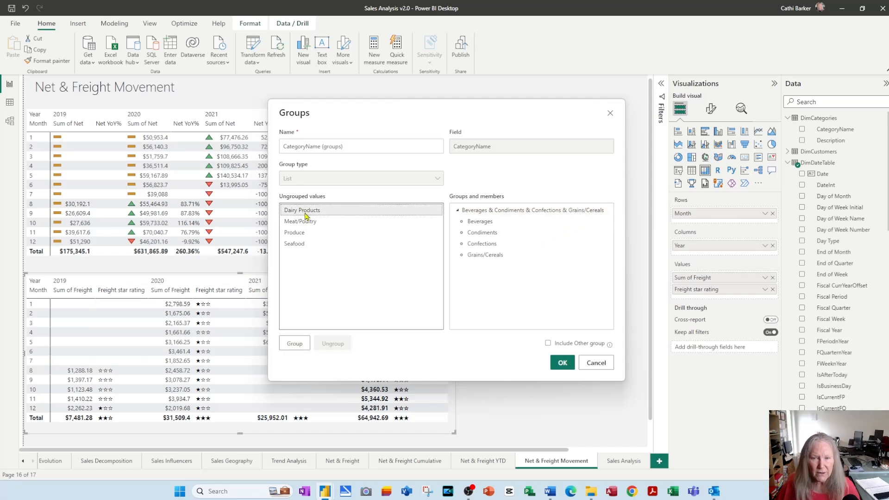
{"action": "left_click", "coordinate": [302, 245], "text": "shift"}
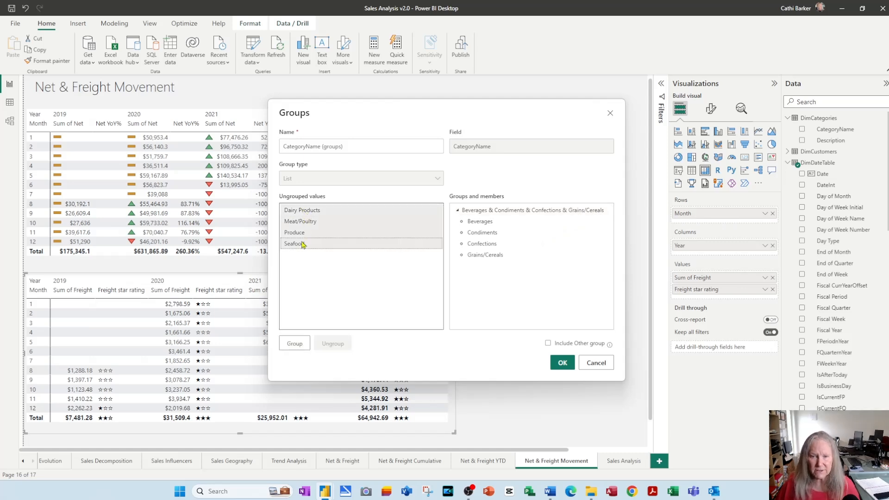
{"action": "left_click", "coordinate": [296, 344]}
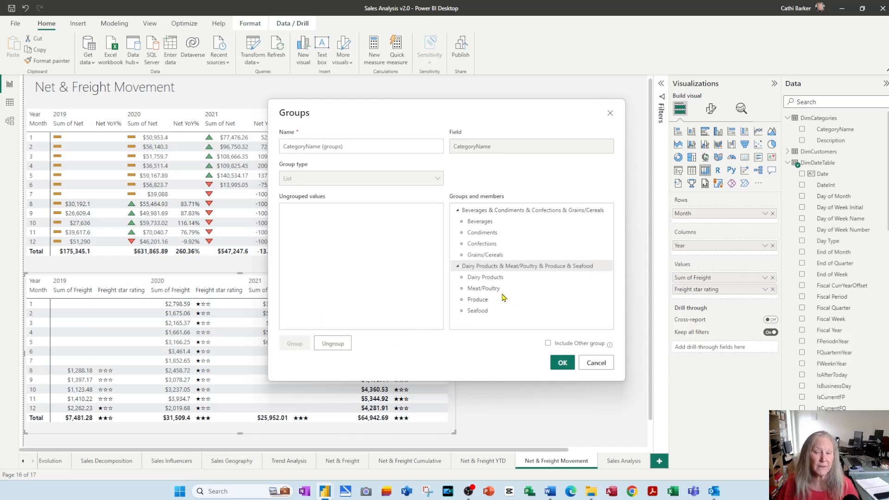
{"action": "left_click", "coordinate": [562, 366]}
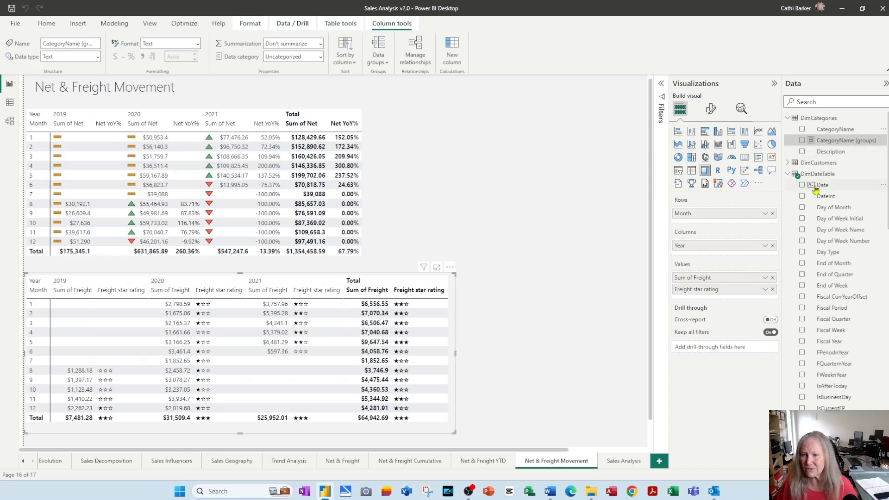
Reopen the CategoryName (groups) definition to examine its groups and close it without making changes
{"action": "scroll", "coordinate": [848, 273], "scroll_direction": "down", "scroll_amount": 1}
{"action": "scroll", "coordinate": [848, 276], "scroll_direction": "down", "scroll_amount": 20}
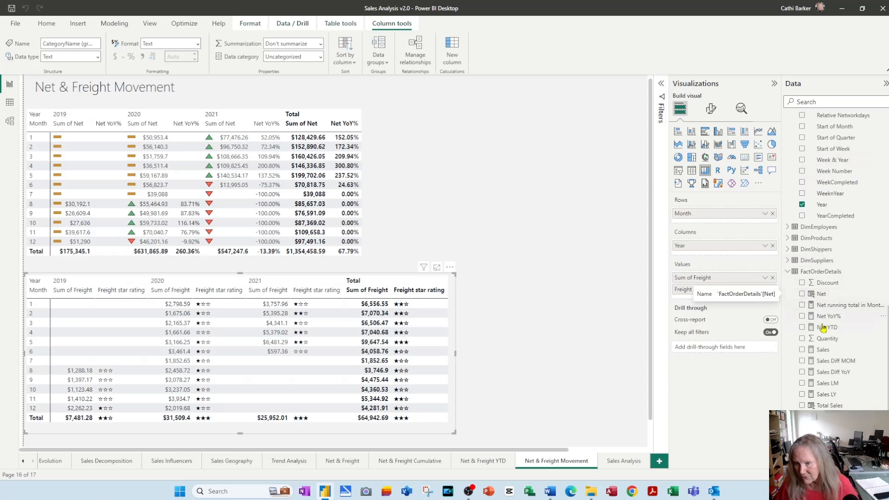
{"action": "scroll", "coordinate": [829, 333], "scroll_direction": "up", "scroll_amount": 8}
{"action": "scroll", "coordinate": [831, 334], "scroll_direction": "up", "scroll_amount": 10}
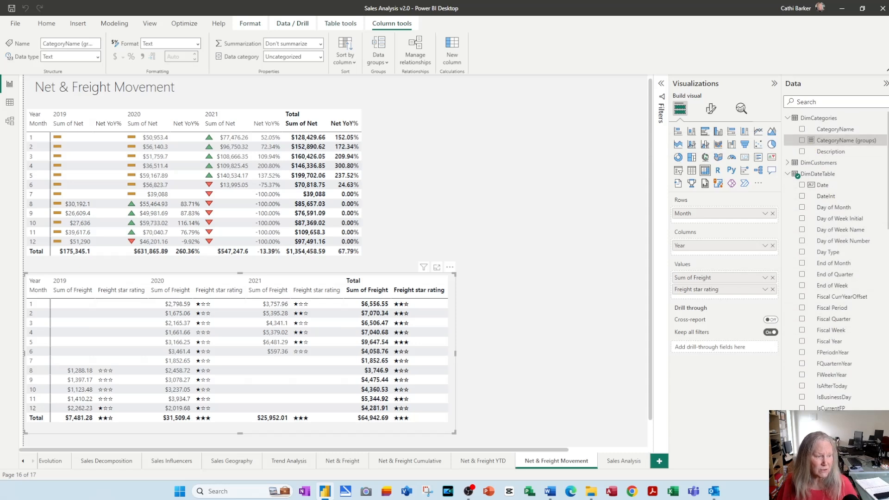
{"action": "double_click", "coordinate": [845, 140]}
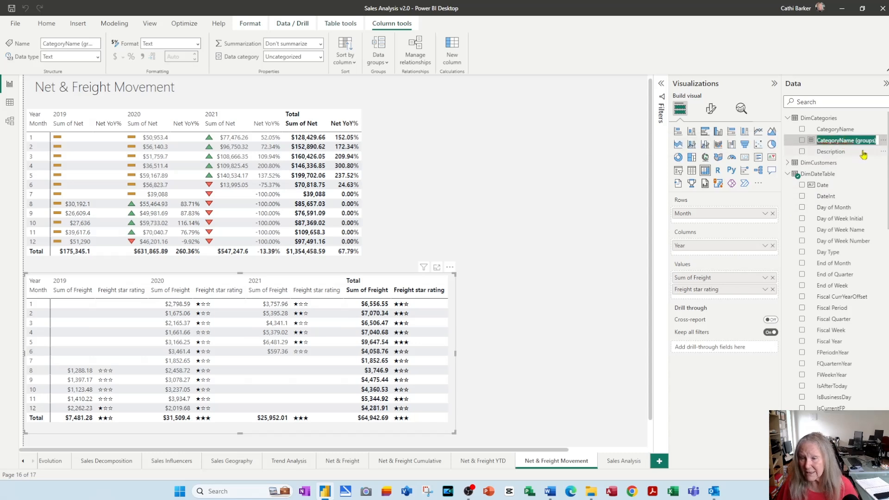
{"action": "left_click", "coordinate": [882, 141]}
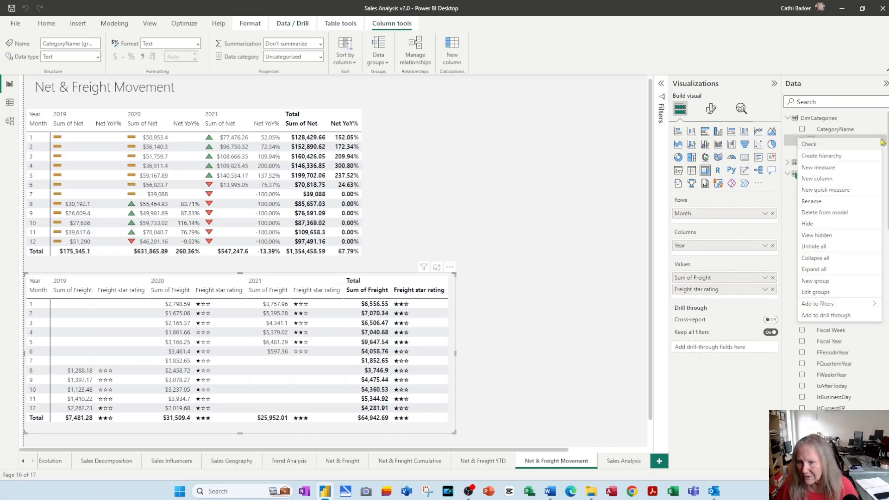
{"action": "left_click", "coordinate": [815, 292]}
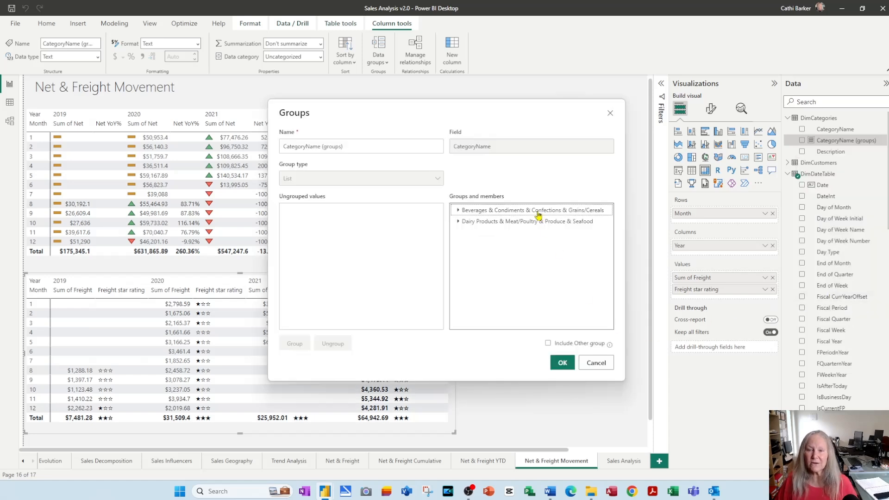
{"action": "left_click", "coordinate": [538, 214]}
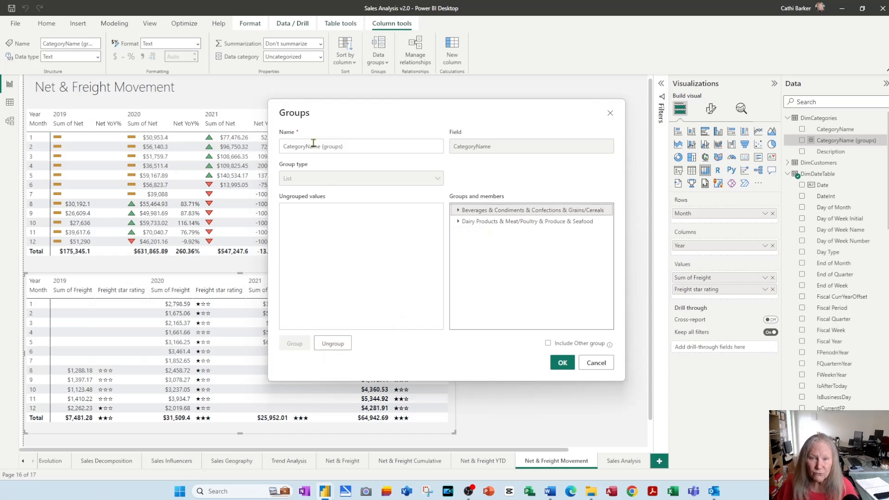
{"action": "left_click", "coordinate": [596, 364]}
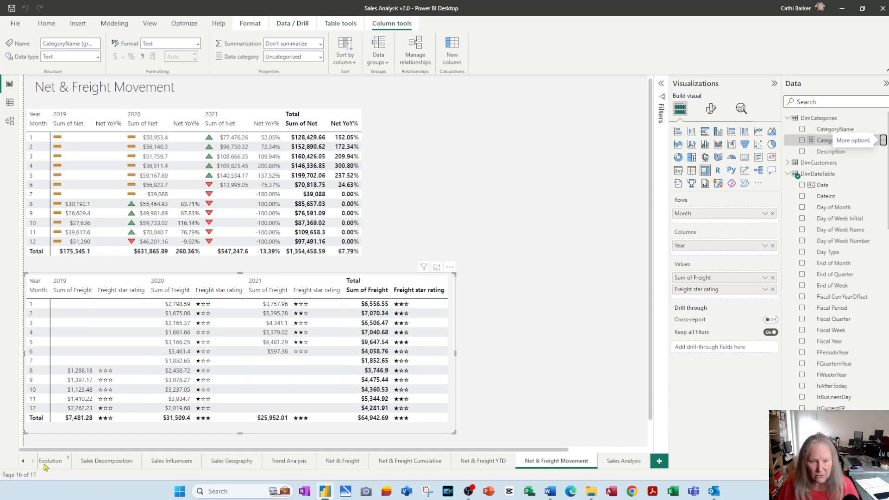
Add a clustered column chart to the In Stock page and widen it to fill the space beside the pie chart
{"action": "left_click", "coordinate": [23, 462]}
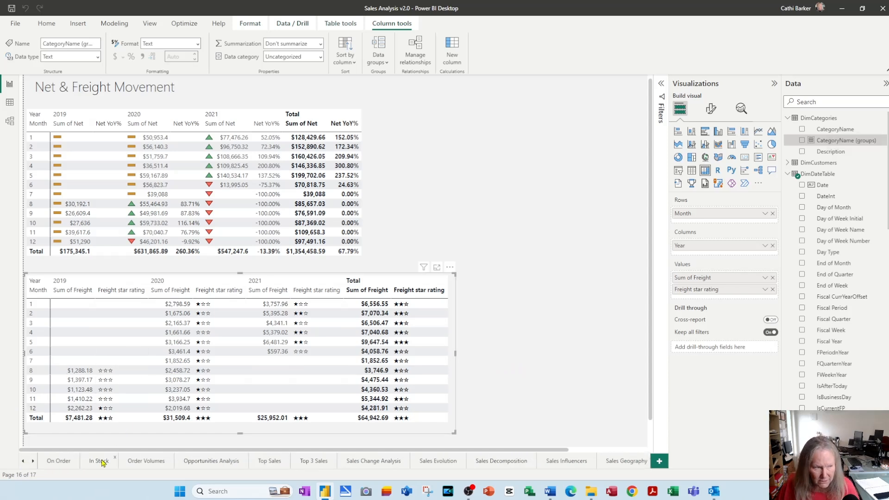
{"action": "left_click", "coordinate": [102, 462]}
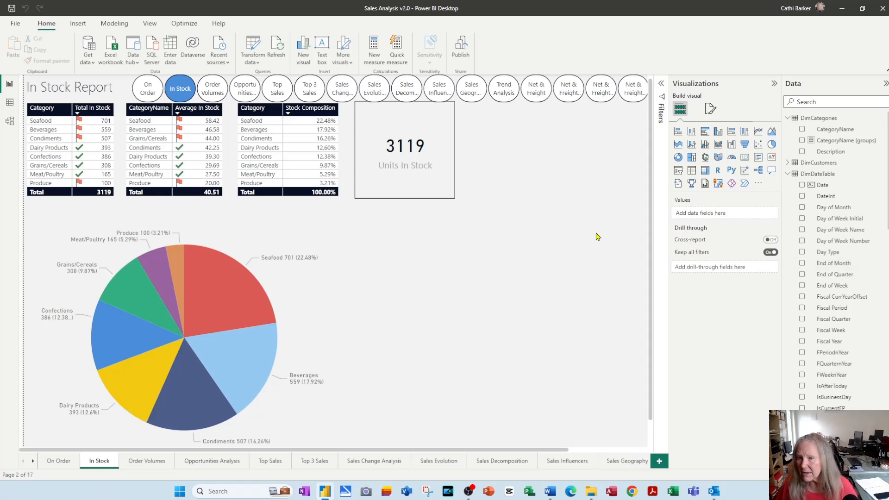
{"action": "left_click", "coordinate": [718, 132]}
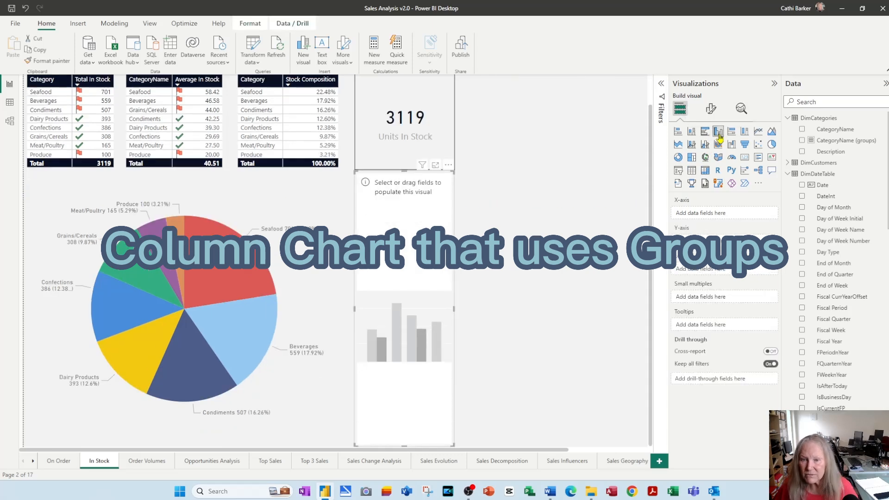
{"action": "left_click_drag", "start_coordinate": [454, 309], "coordinate": [633, 308]}
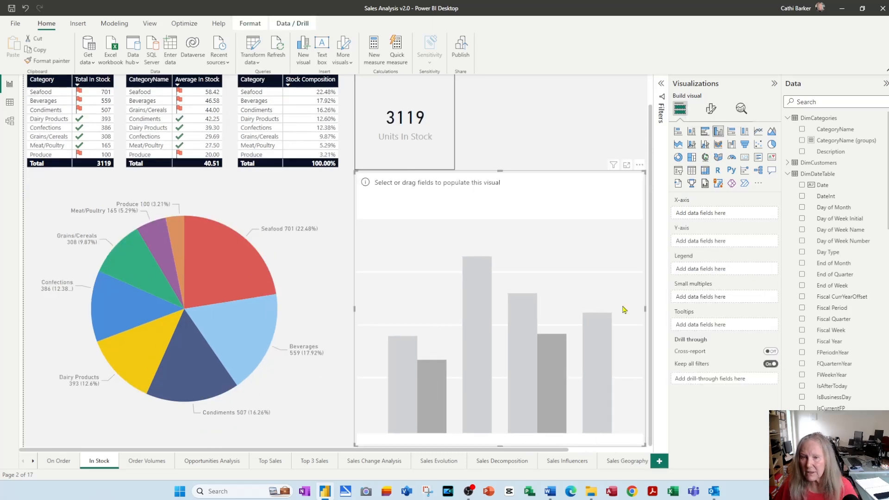
{"action": "scroll", "coordinate": [602, 315], "scroll_direction": "up", "scroll_amount": 2}
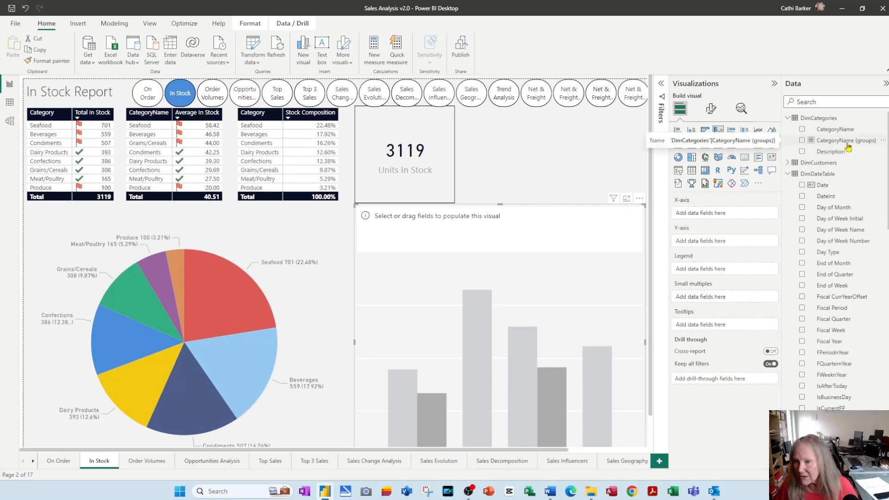
Rename the CategoryName (groups) field in DimCategories as Classification
{"action": "right_click", "coordinate": [834, 145]}
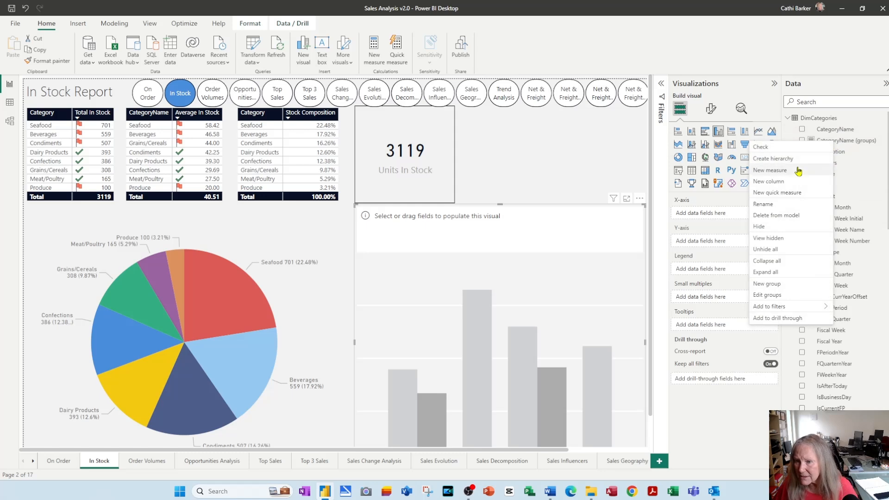
{"action": "left_click", "coordinate": [851, 143]}
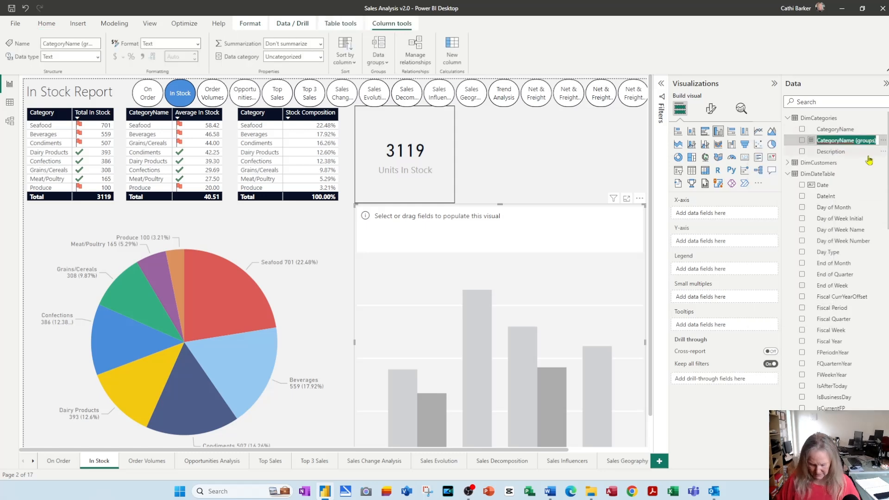
{"action": "double_click", "coordinate": [851, 140]}
{"action": "type", "text": "Cla"}
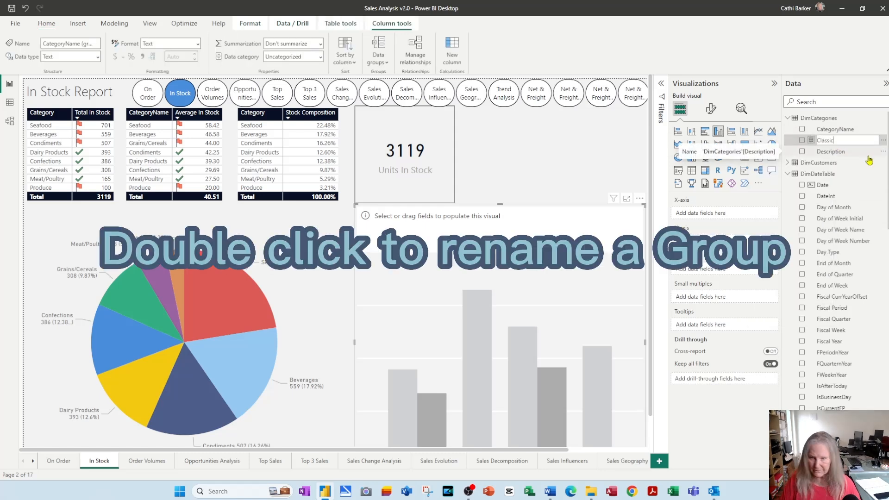
{"action": "type", "text": "ssif"}
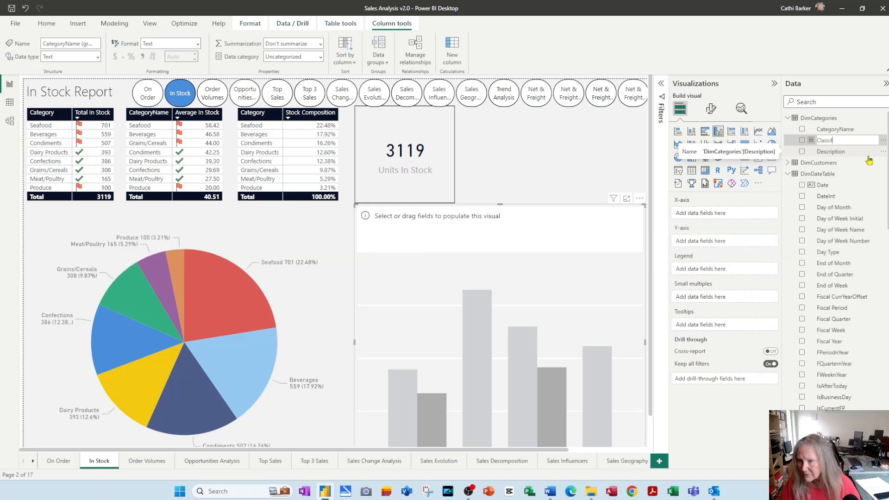
{"action": "type", "text": "ication"}
{"action": "key", "text": "Return"}
Assign Classification to the column chart's X-axis and UnitsInStock from DimProducts to its Y-axis
{"action": "left_click_drag", "start_coordinate": [846, 145], "coordinate": [734, 214]}
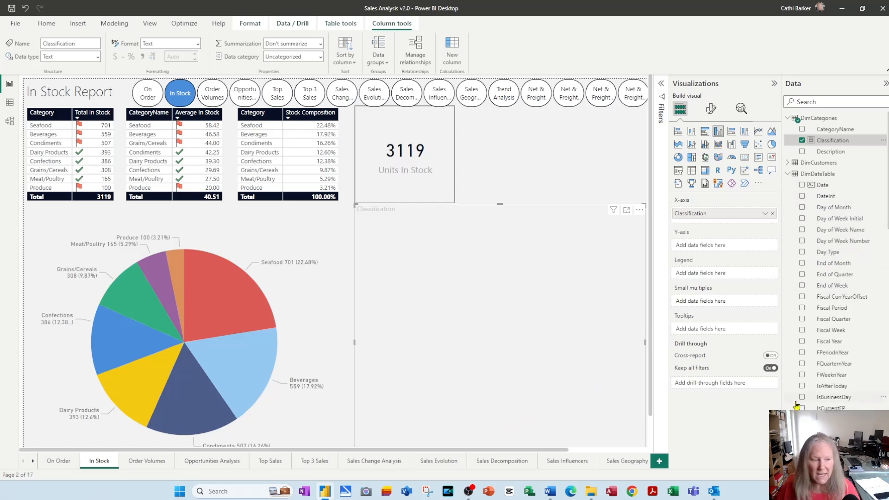
{"action": "scroll", "coordinate": [866, 348], "scroll_direction": "down", "scroll_amount": 10}
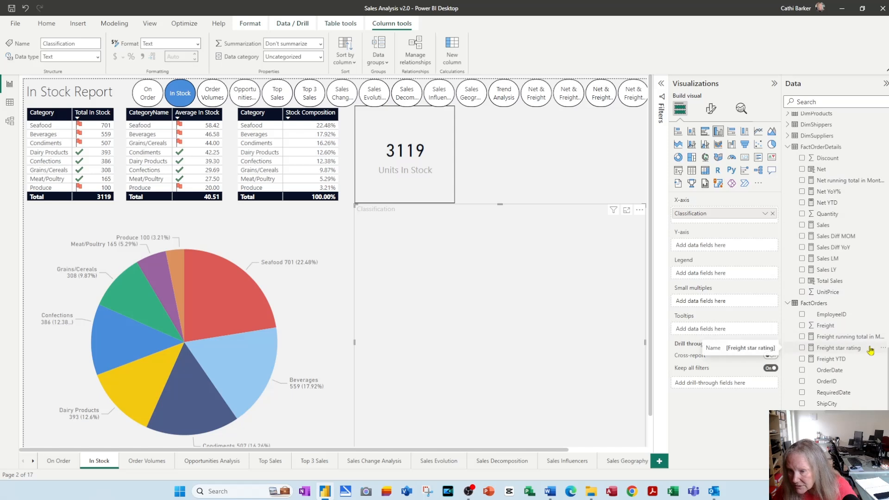
{"action": "scroll", "coordinate": [871, 350], "scroll_direction": "up", "scroll_amount": 3}
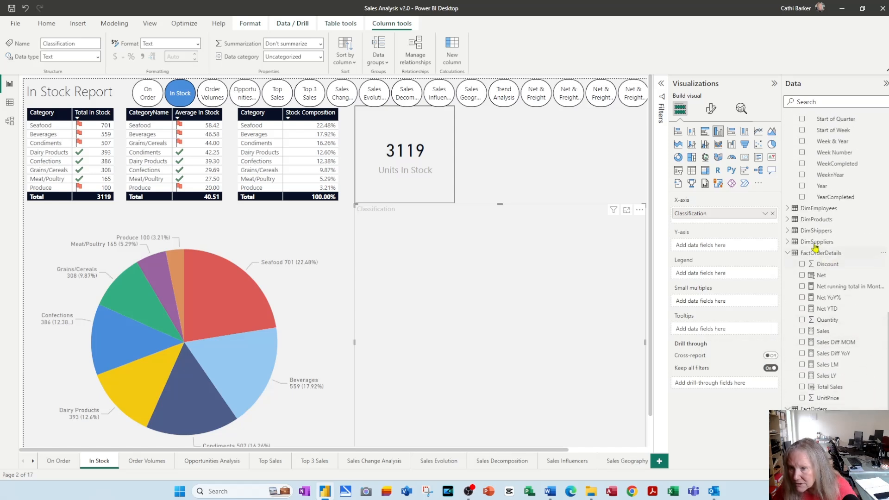
{"action": "left_click", "coordinate": [788, 220]}
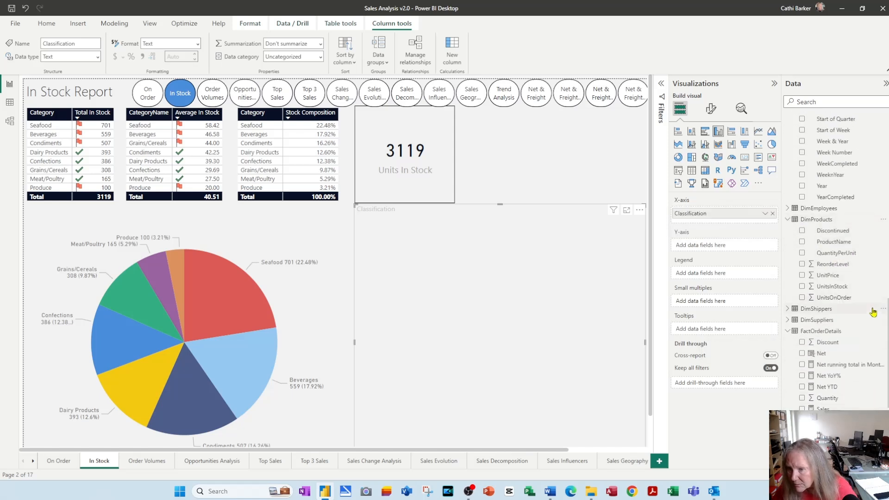
{"action": "left_click_drag", "start_coordinate": [840, 291], "coordinate": [718, 250]}
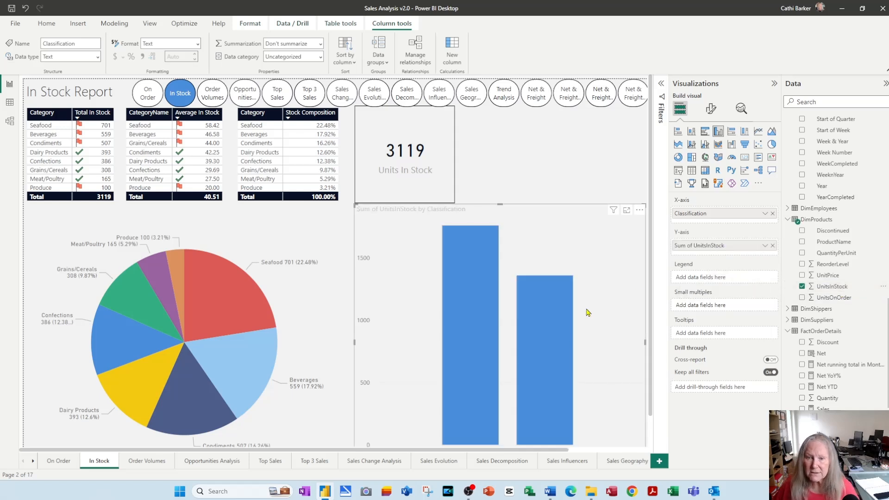
Lower the column chart's upper edge slightly to leave space below the Units In Stock card, and save the report
{"action": "scroll", "coordinate": [583, 315], "scroll_direction": "down", "scroll_amount": 1}
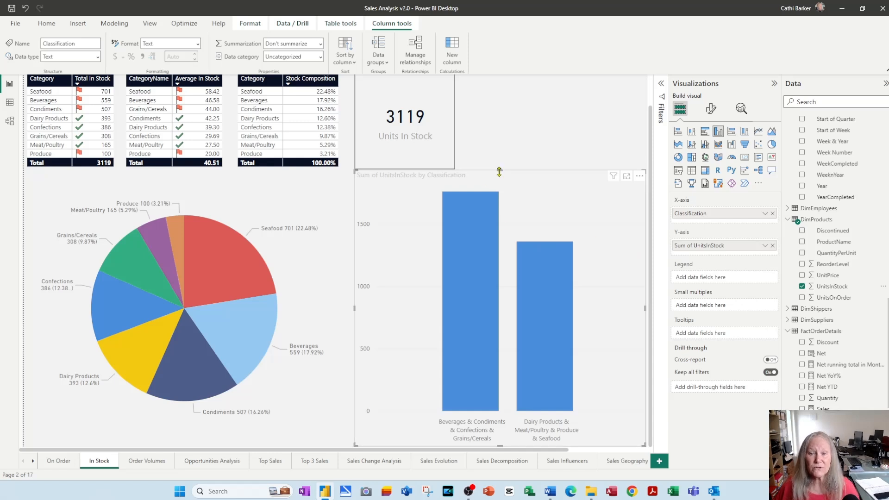
{"action": "left_click_drag", "start_coordinate": [499, 173], "coordinate": [500, 185]}
{"action": "left_click", "coordinate": [537, 163]}
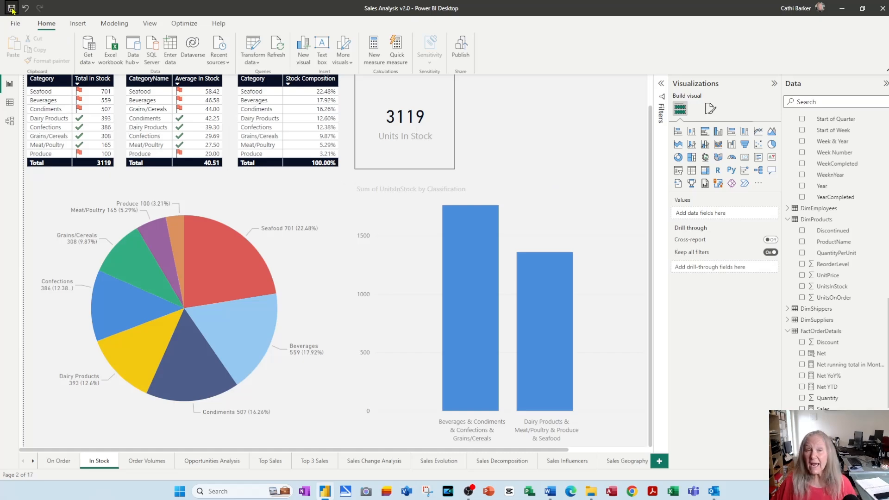
{"action": "left_click", "coordinate": [12, 9]}
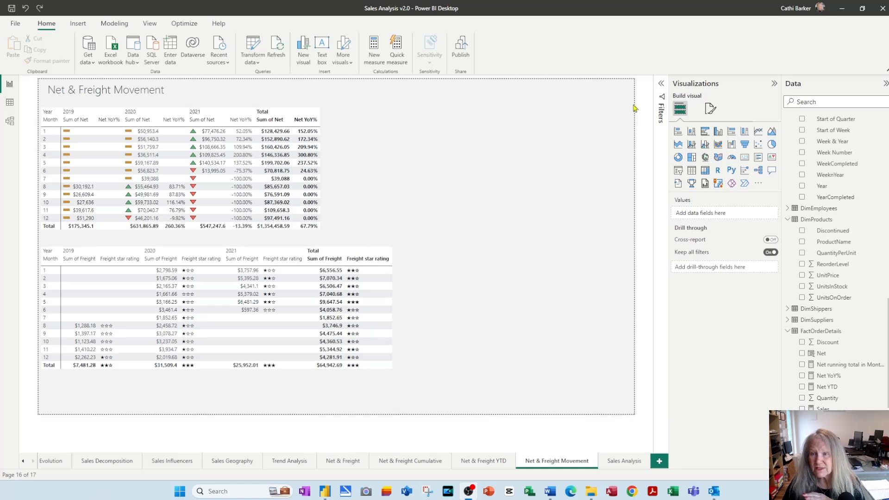
Expand the filters on the Net & Freight Movement page, cross-filter by month 12 in the freight matrix, and clear that selection
{"action": "left_click", "coordinate": [662, 87]}
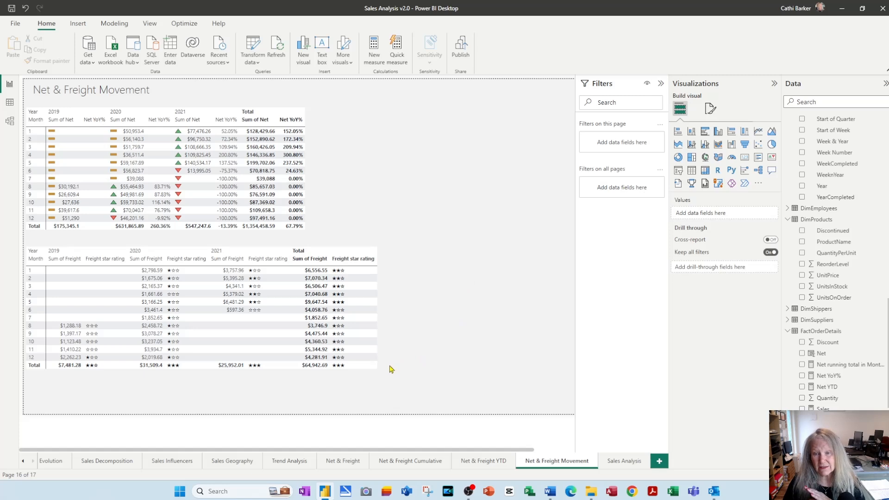
{"action": "left_click", "coordinate": [372, 365]}
{"action": "left_click", "coordinate": [371, 357]}
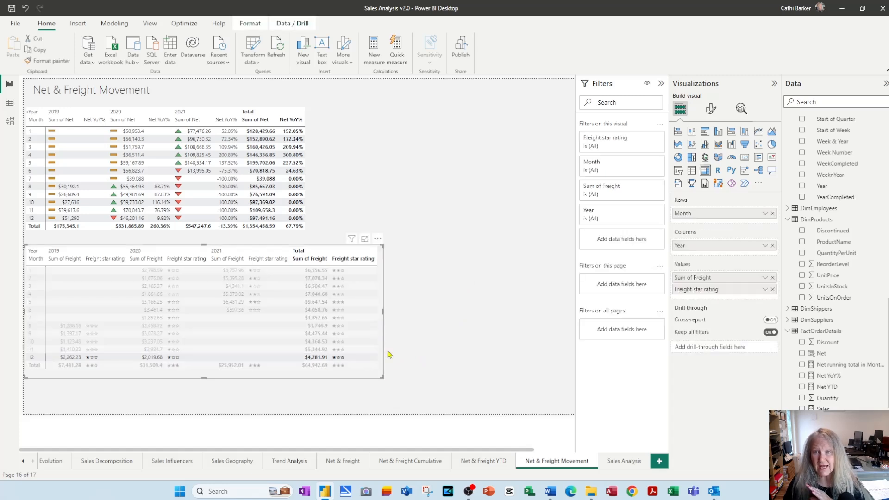
{"action": "left_click", "coordinate": [362, 358]}
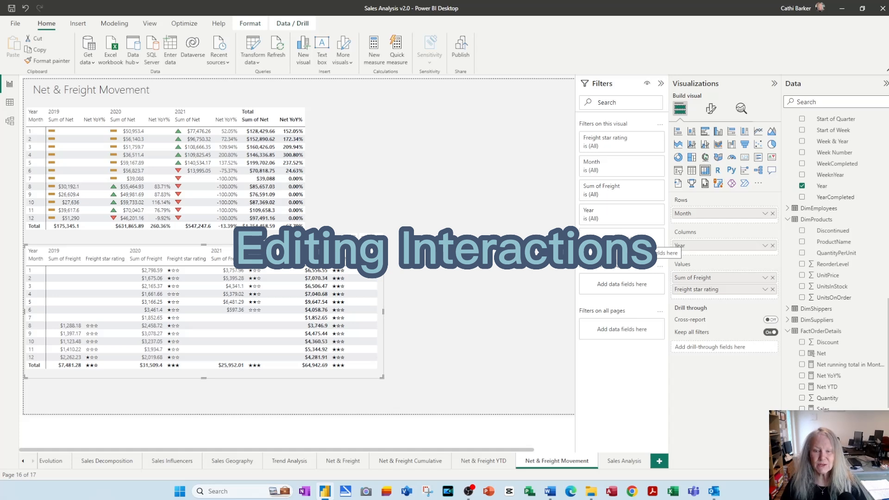
On the Net & Freight page, move the monthly table down to the page's lower edge and add an empty slicer above it
{"action": "left_click", "coordinate": [343, 461]}
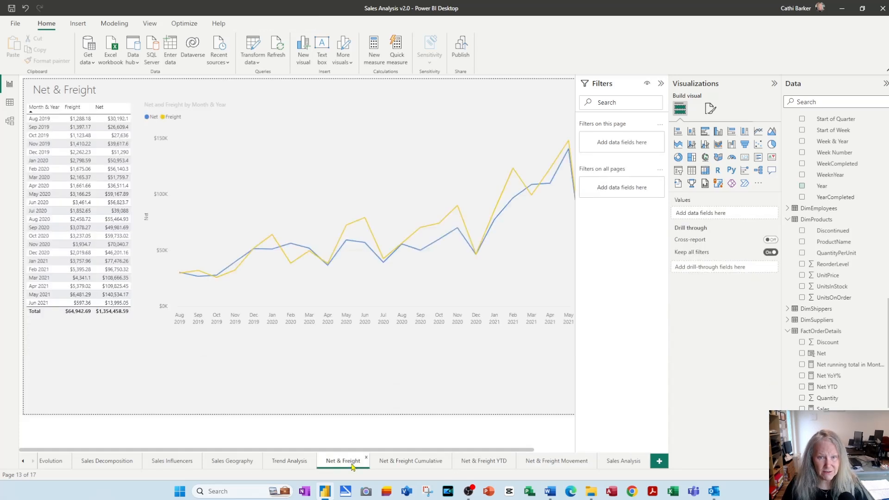
{"action": "left_click_drag", "start_coordinate": [134, 247], "coordinate": [126, 340]}
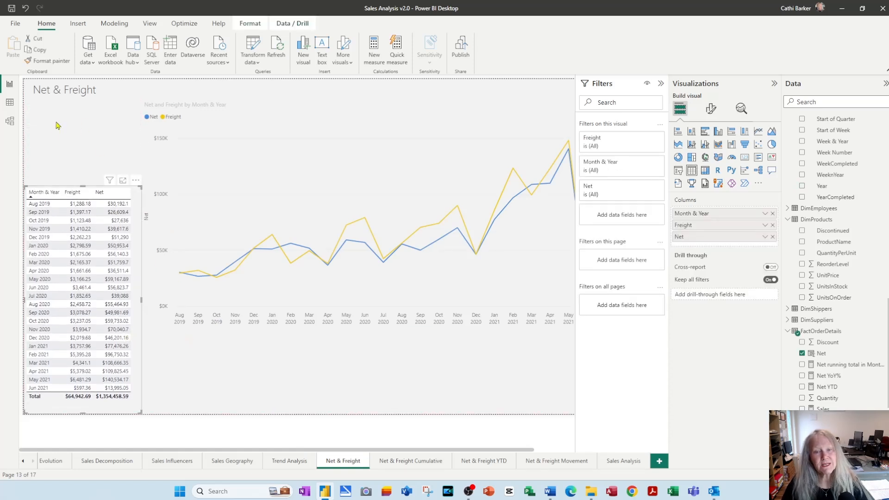
{"action": "left_click", "coordinate": [65, 135]}
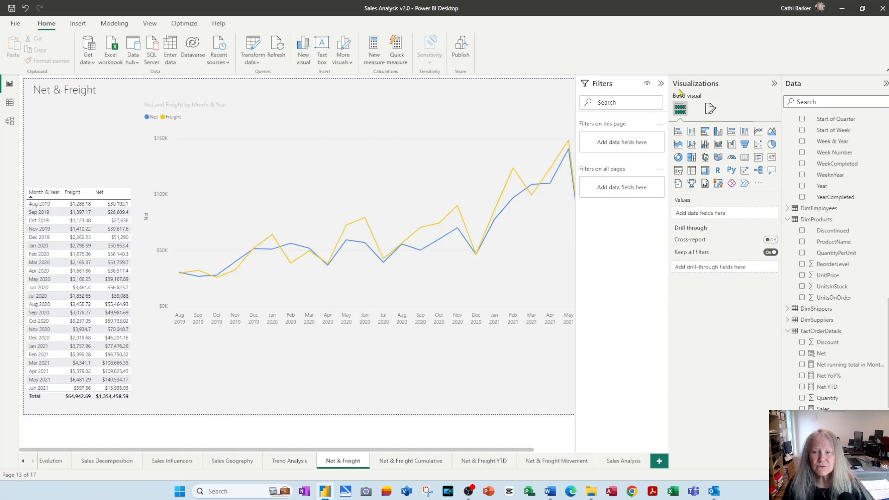
{"action": "left_click", "coordinate": [679, 172]}
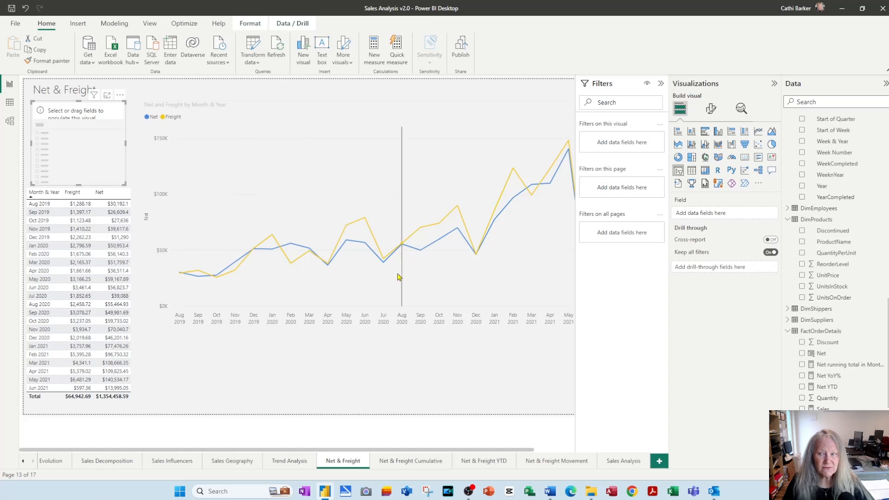
Assign the Year field from the date table to the empty slicer on the Net & Freight page
{"action": "mouse_move", "coordinate": [399, 280]}
{"action": "scroll", "coordinate": [861, 295], "scroll_direction": "up", "scroll_amount": 5}
{"action": "scroll", "coordinate": [861, 294], "scroll_direction": "down", "scroll_amount": 4}
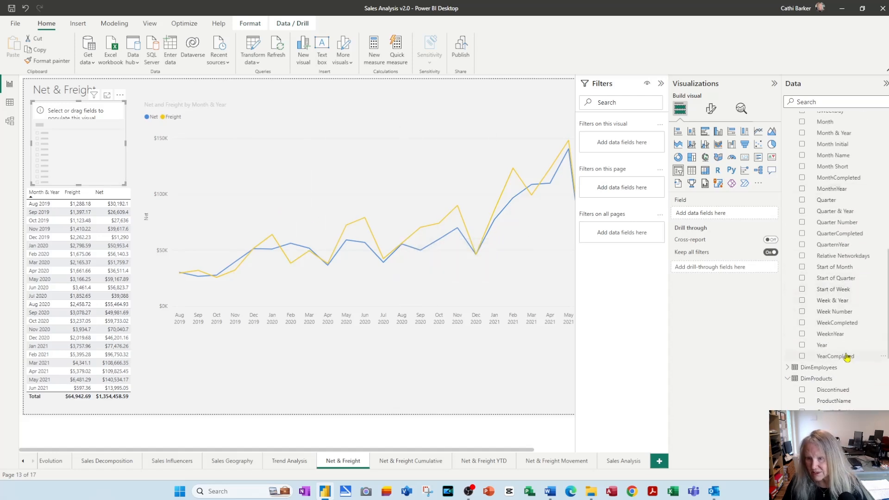
{"action": "left_click_drag", "start_coordinate": [822, 348], "coordinate": [77, 151]}
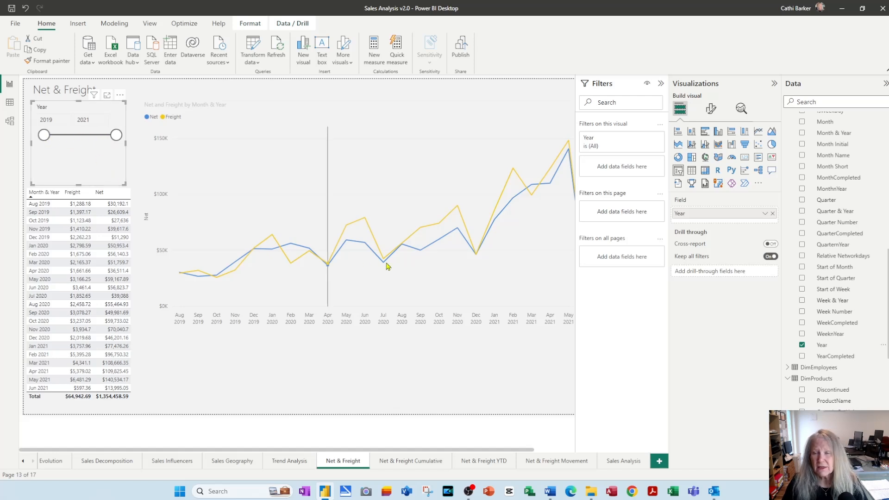
Try the Year slicer with the ranges 2019 to 2020 and 2020 to 2021, restoring the full range after each
{"action": "left_click_drag", "start_coordinate": [117, 144], "coordinate": [89, 142]}
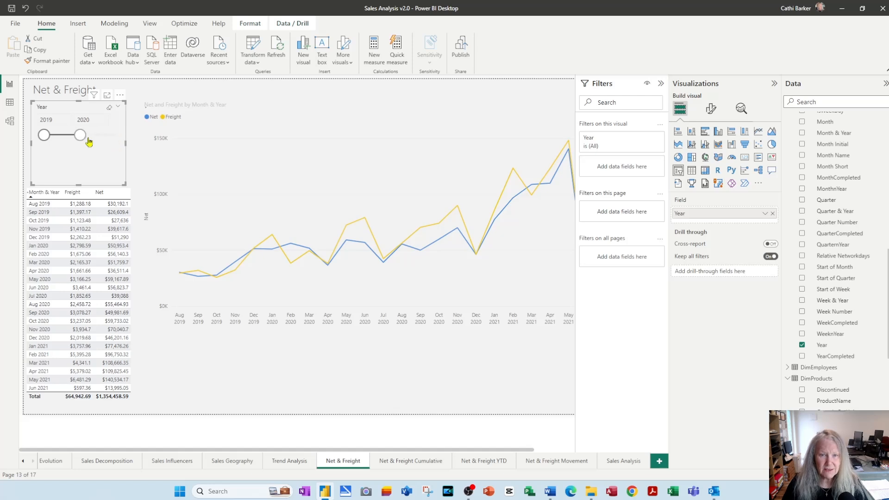
{"action": "mouse_move", "coordinate": [201, 218]}
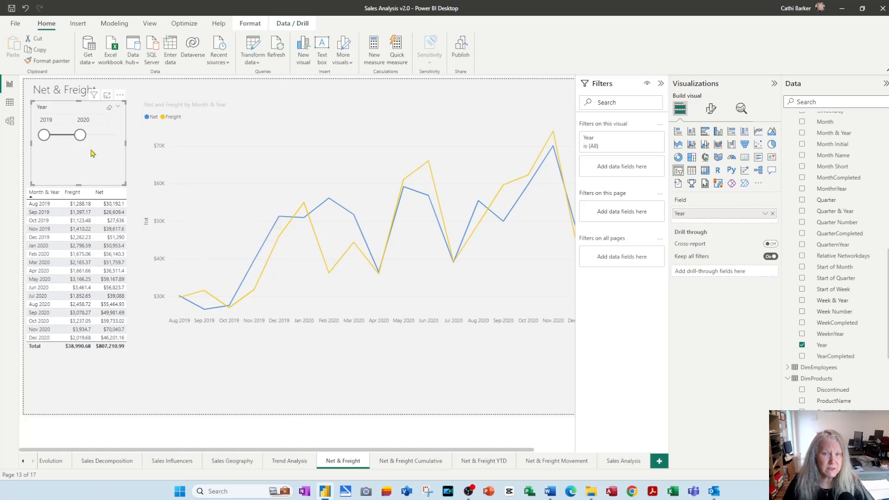
{"action": "left_click_drag", "start_coordinate": [85, 138], "coordinate": [116, 136]}
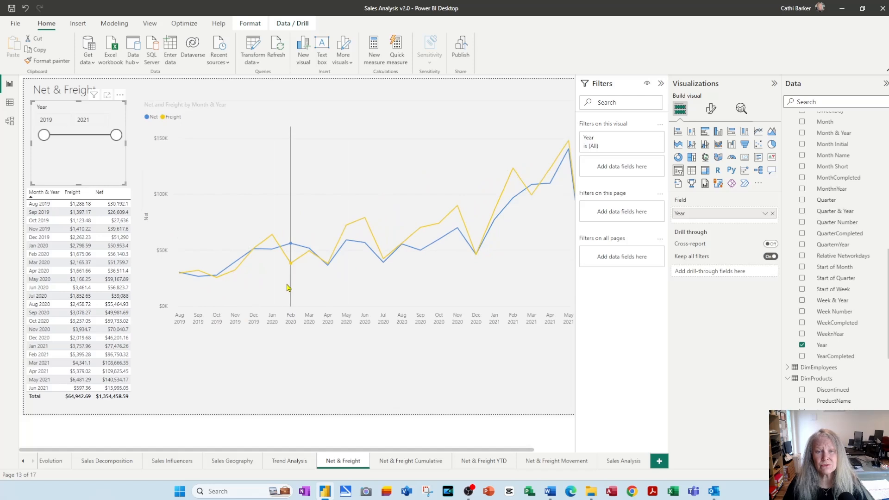
{"action": "mouse_move", "coordinate": [287, 288]}
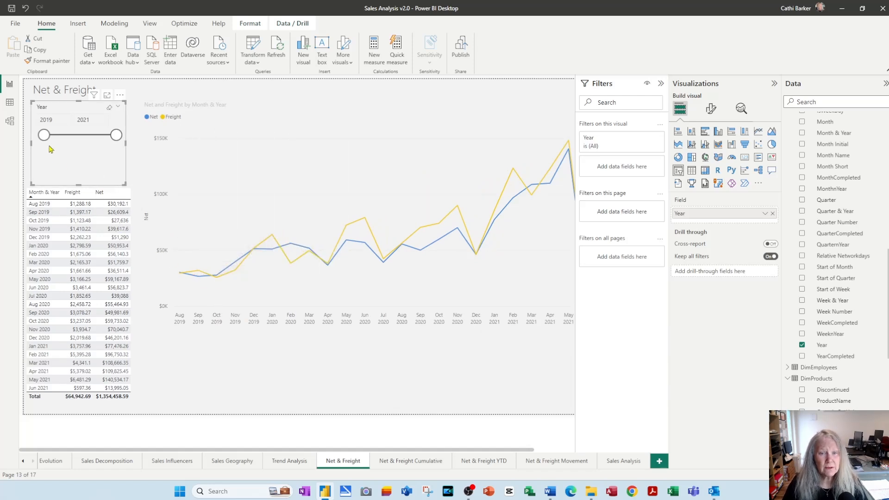
{"action": "left_click_drag", "start_coordinate": [44, 135], "coordinate": [71, 139]}
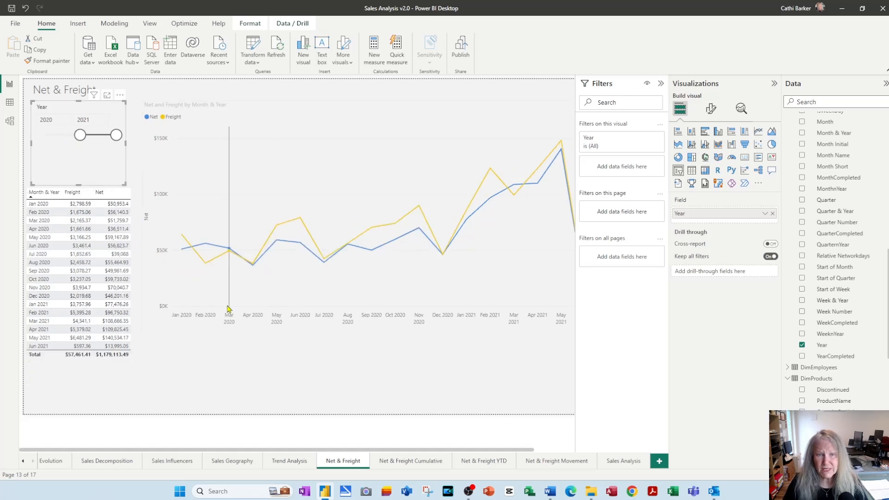
{"action": "left_click_drag", "start_coordinate": [81, 135], "coordinate": [44, 136]}
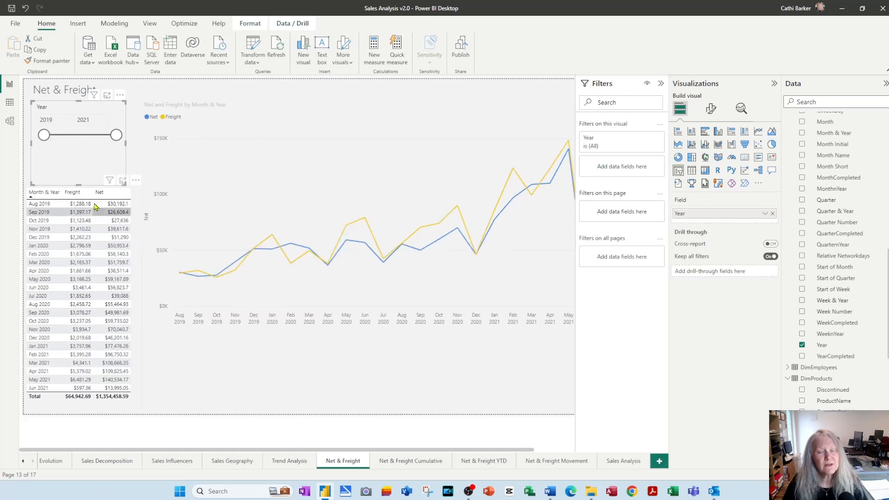
{"action": "mouse_move", "coordinate": [84, 186]}
{"action": "left_mouse_down"}
{"action": "mouse_move", "coordinate": [84, 152]}
{"action": "mouse_move", "coordinate": [85, 184]}
{"action": "left_mouse_up"}
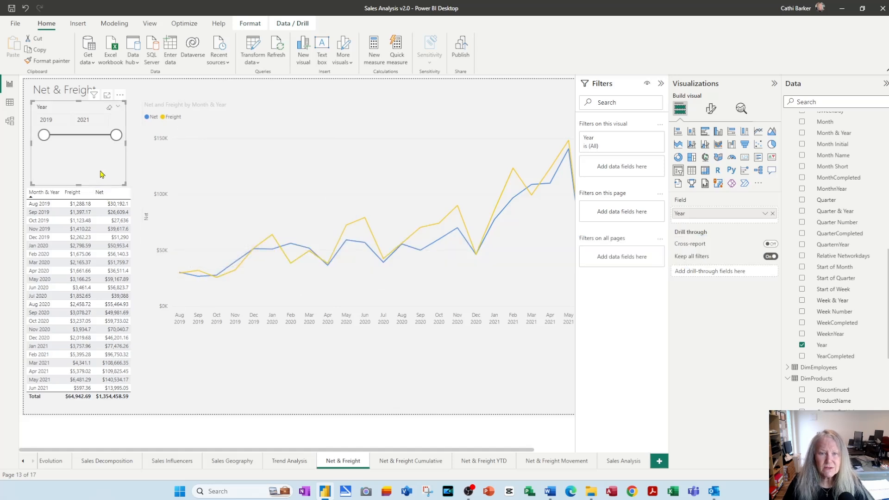
Change the Year slicer's style to Vertical list in its slicer settings
{"action": "left_click", "coordinate": [709, 110]}
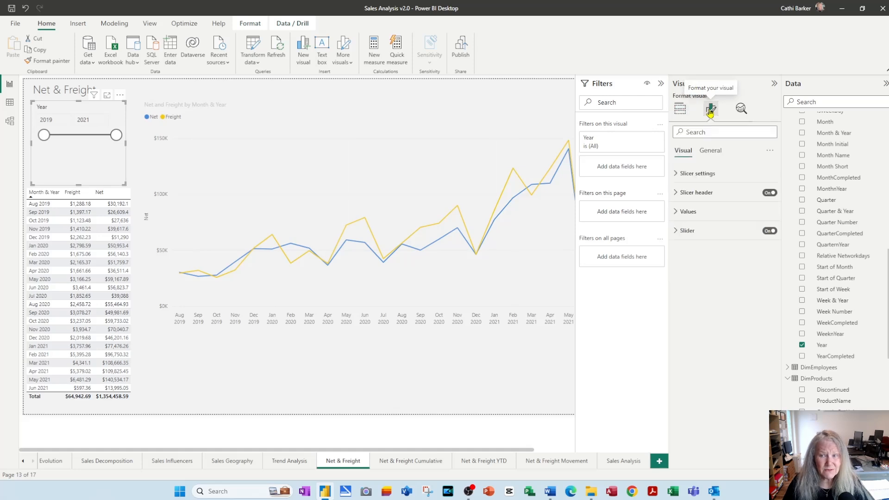
{"action": "left_click", "coordinate": [677, 178]}
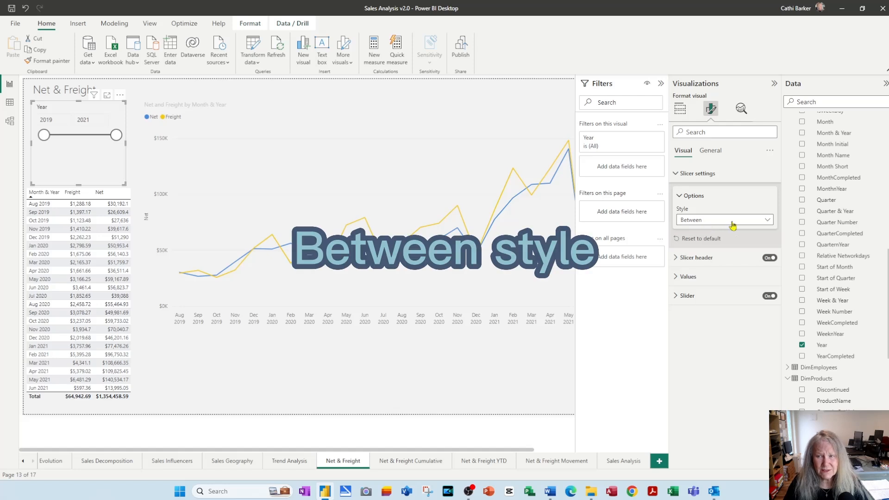
{"action": "left_click", "coordinate": [767, 221]}
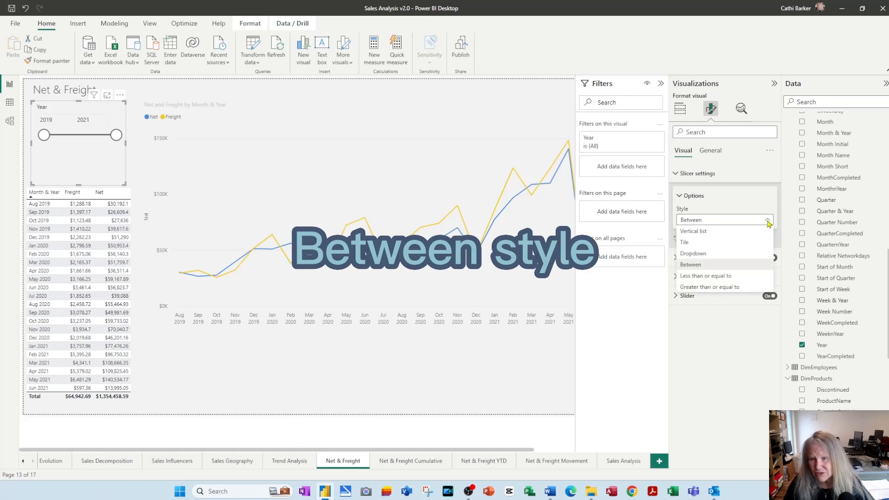
{"action": "left_click", "coordinate": [739, 231]}
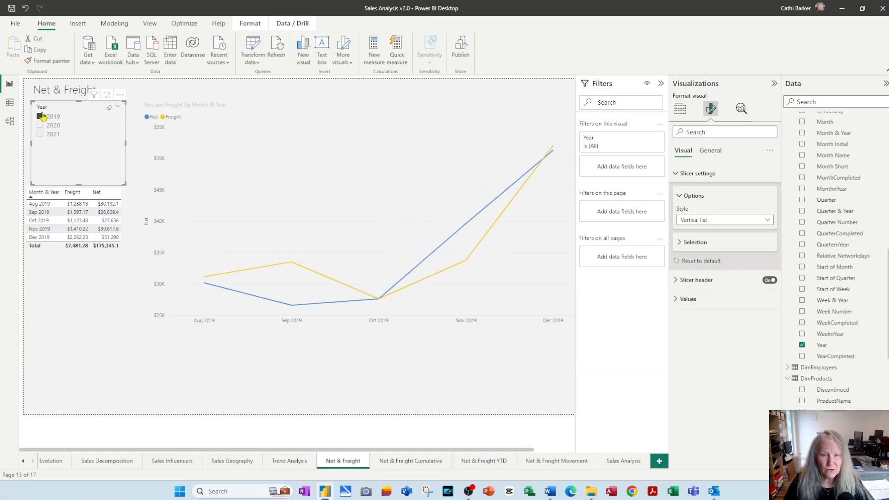
Filter the page by 2019, by 2021, and by both years together in the slicer list, and clear the selection
{"action": "left_click", "coordinate": [40, 117]}
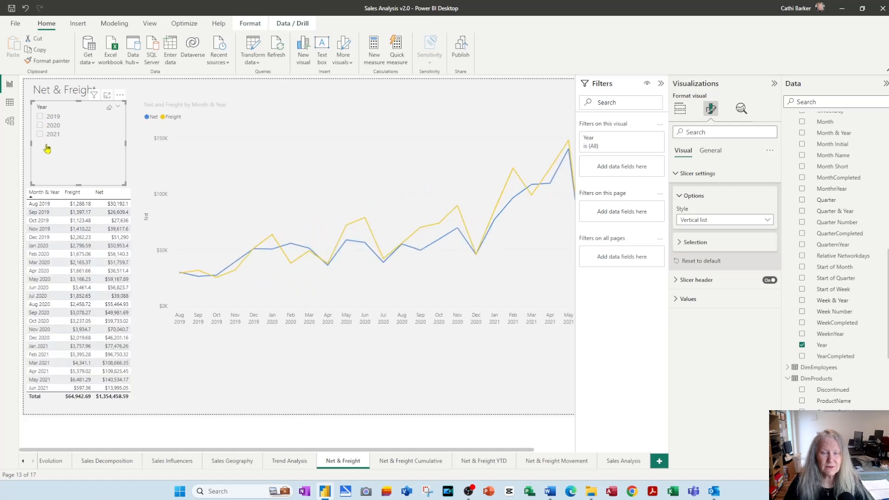
{"action": "left_click", "coordinate": [41, 134]}
{"action": "left_click", "coordinate": [40, 134]}
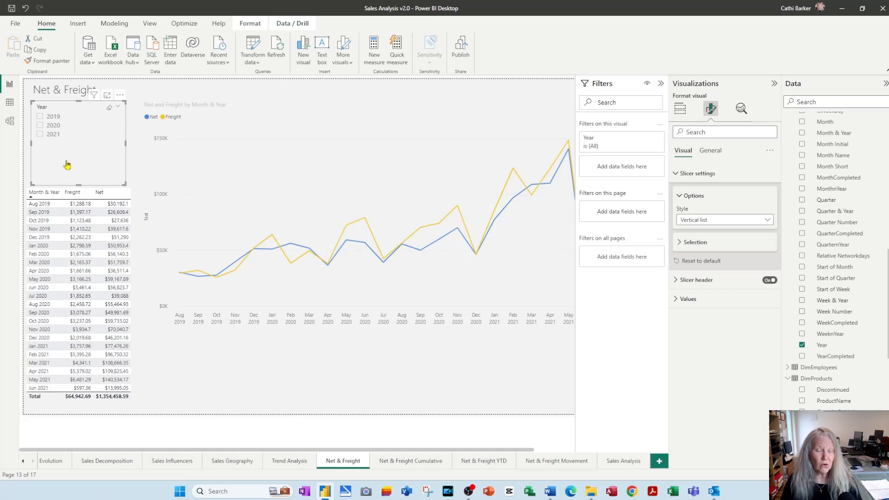
{"action": "left_click", "coordinate": [40, 134]}
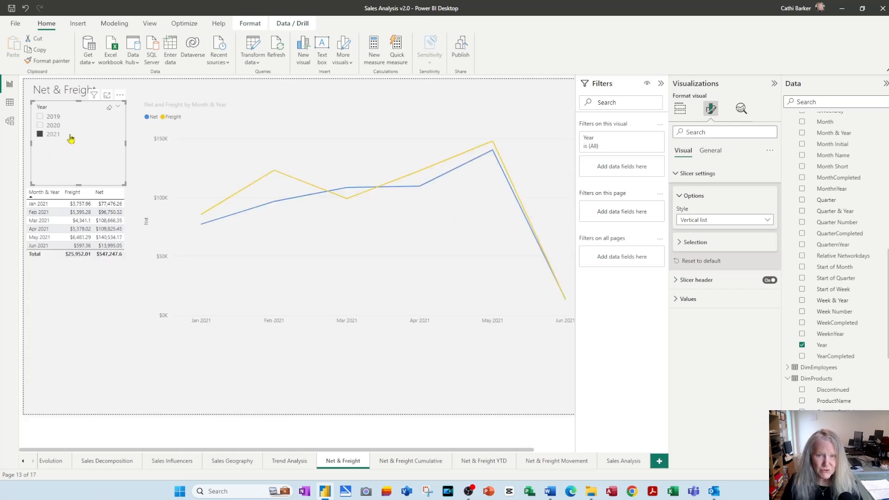
{"action": "left_click", "coordinate": [44, 118], "text": "ctrl"}
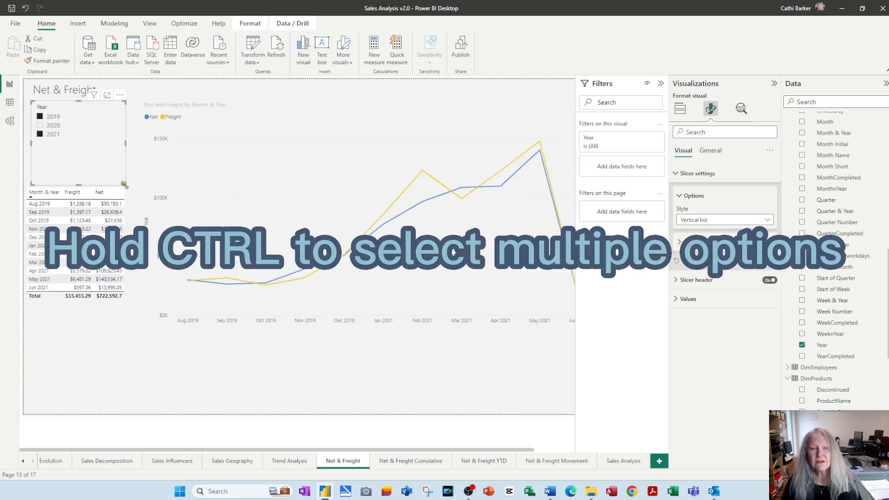
{"action": "left_click", "coordinate": [41, 135]}
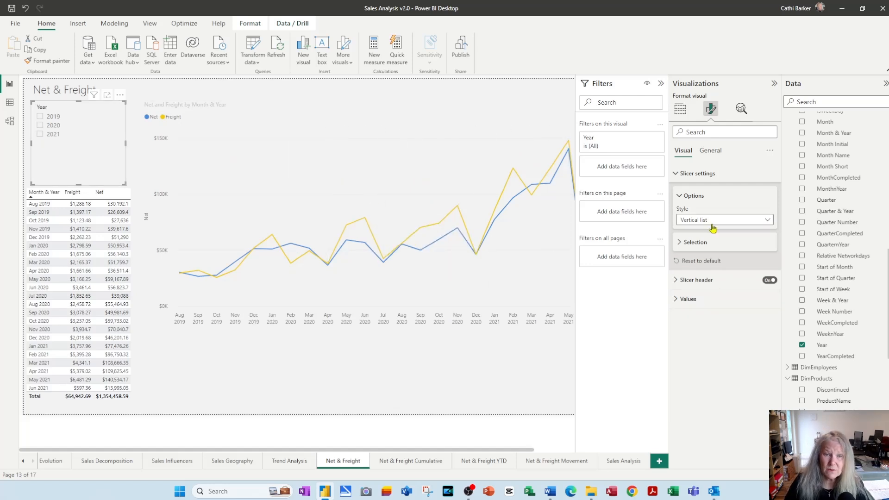
Switch the Year slicer to the Tile style and filter the page by 2021, 2019 and 2020 in turn
{"action": "left_click", "coordinate": [767, 224]}
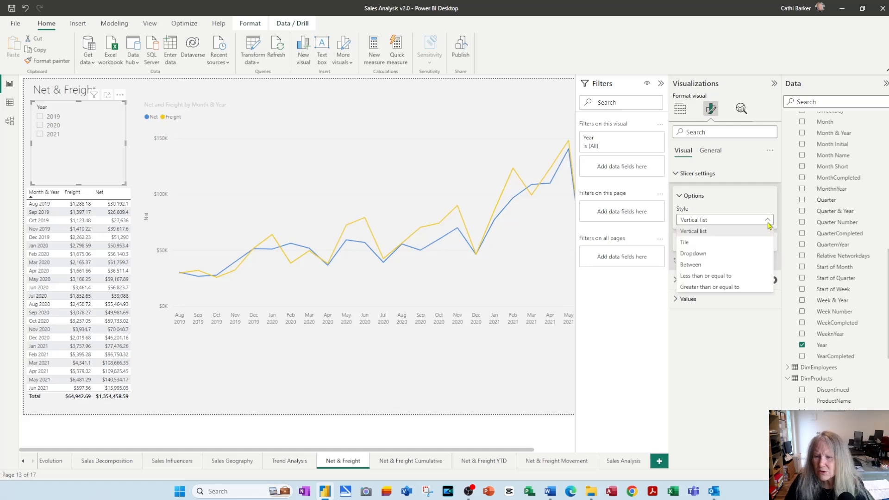
{"action": "left_click", "coordinate": [728, 244]}
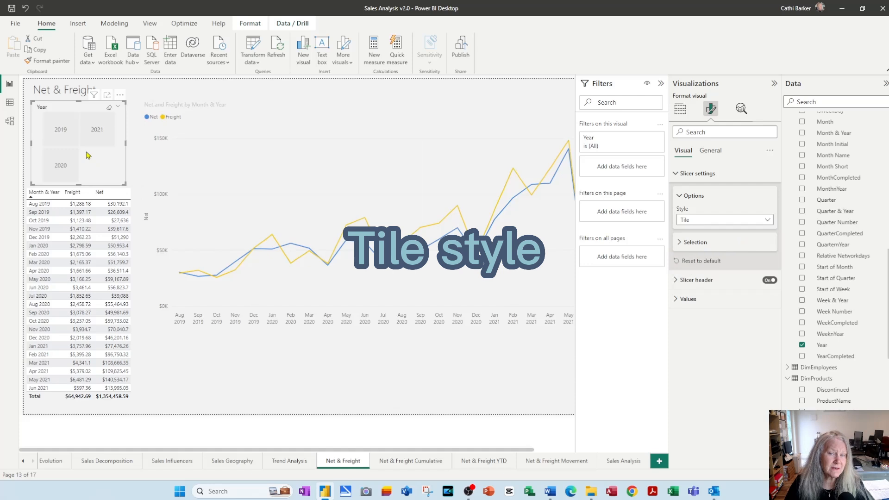
{"action": "left_click", "coordinate": [94, 133]}
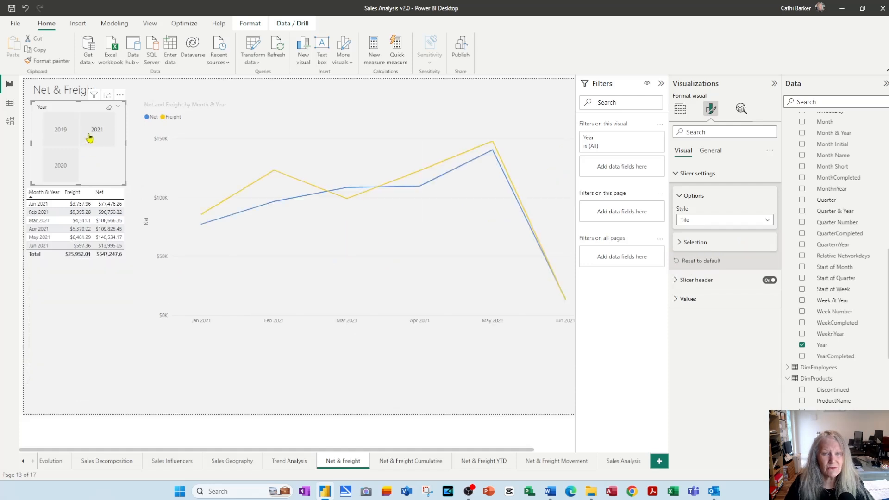
{"action": "left_click", "coordinate": [52, 137]}
{"action": "left_click", "coordinate": [61, 178]}
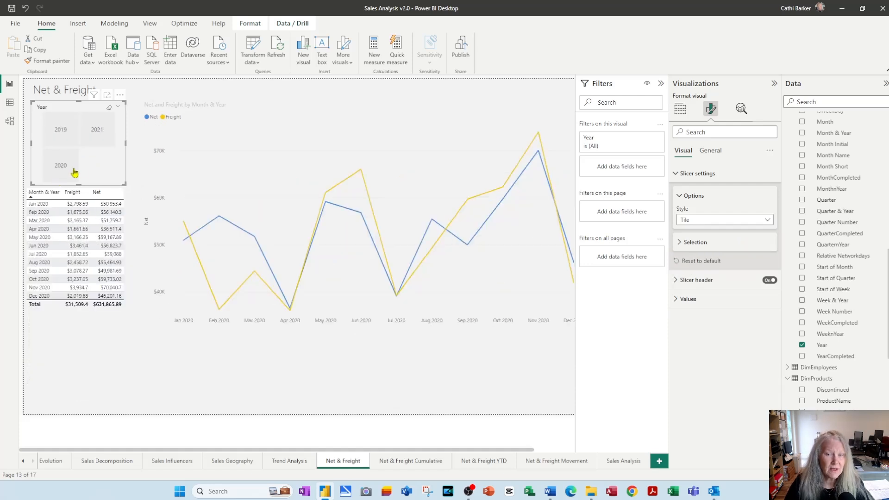
{"action": "left_click", "coordinate": [129, 148]}
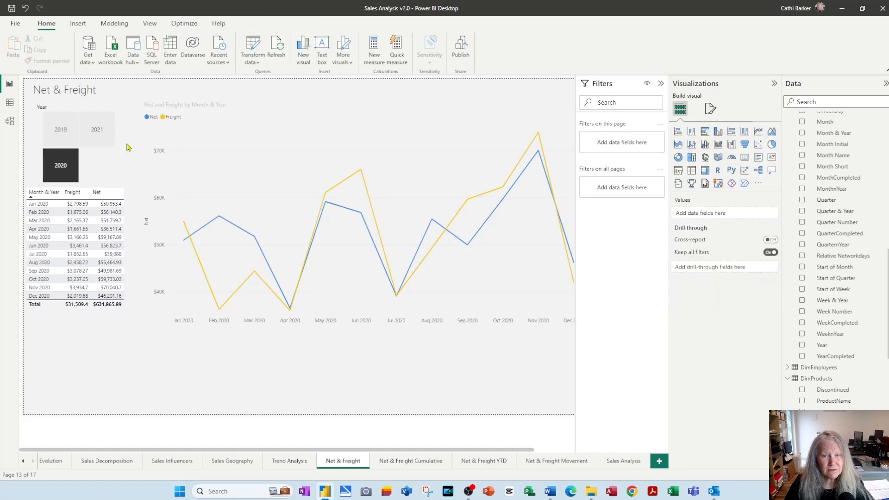
Make the Year slicer shorter and slightly wider so it ends just before the line chart, keeping 2020 selected
{"action": "left_click", "coordinate": [113, 153]}
{"action": "left_click_drag", "start_coordinate": [126, 143], "coordinate": [222, 143]}
{"action": "left_click_drag", "start_coordinate": [127, 186], "coordinate": [127, 158]}
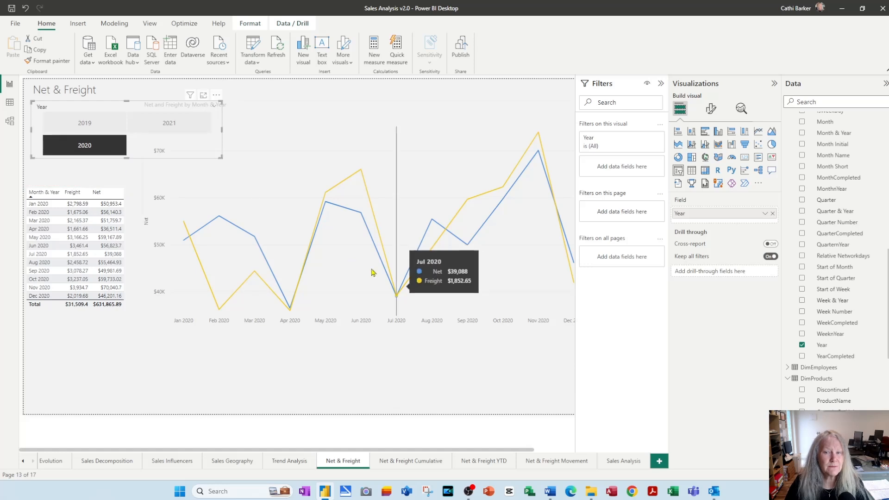
{"action": "left_click_drag", "start_coordinate": [223, 131], "coordinate": [138, 143]}
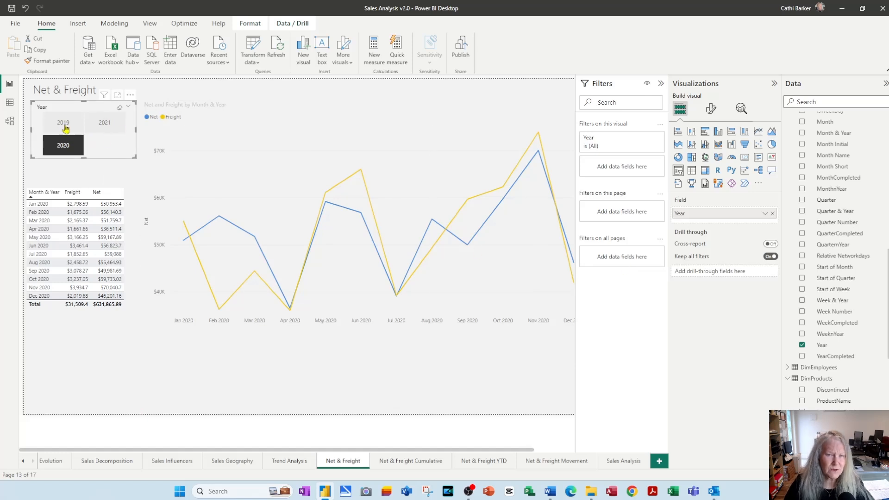
{"action": "left_click", "coordinate": [84, 146]}
{"action": "left_click", "coordinate": [84, 146]}
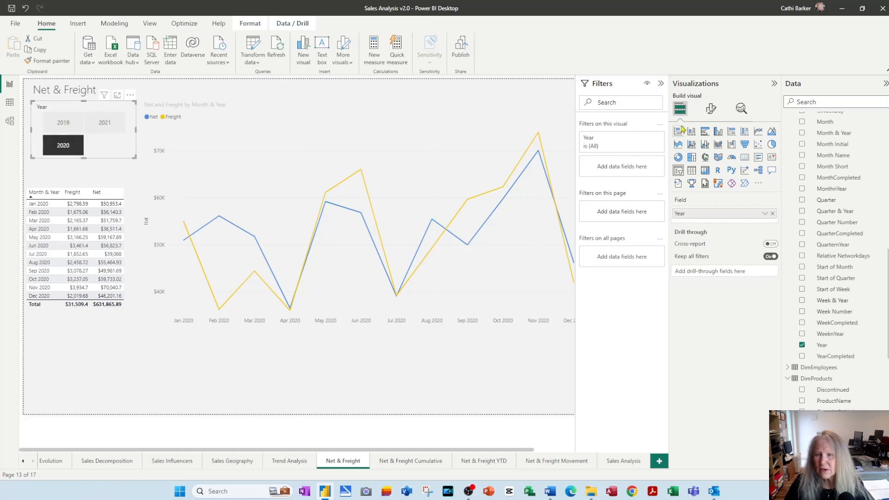
Try Single select in the Year slicer's selection settings, turn it back off, and enable the "Select all" option
{"action": "left_click", "coordinate": [711, 111]}
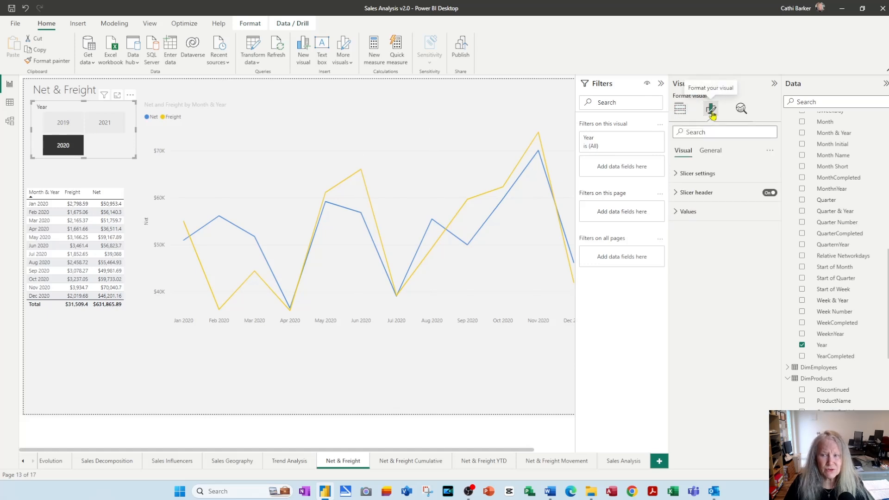
{"action": "left_click", "coordinate": [680, 179]}
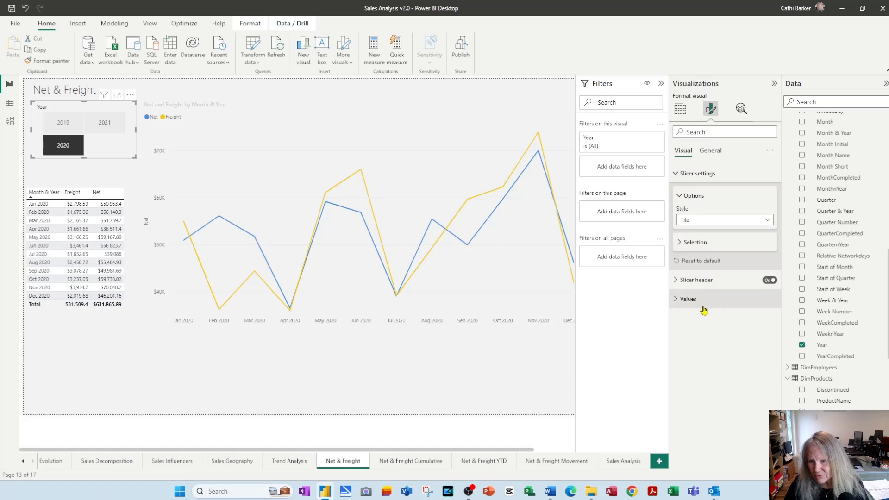
{"action": "left_click", "coordinate": [680, 246]}
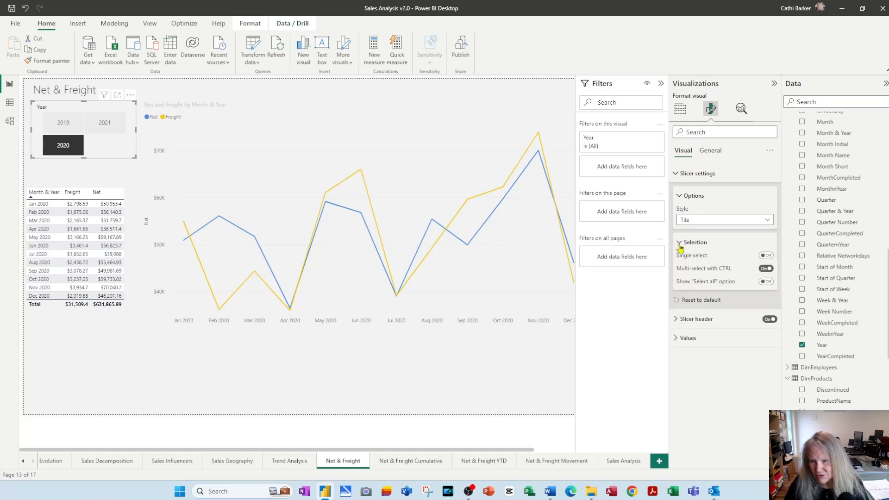
{"action": "left_click", "coordinate": [769, 257]}
{"action": "left_click", "coordinate": [765, 256]}
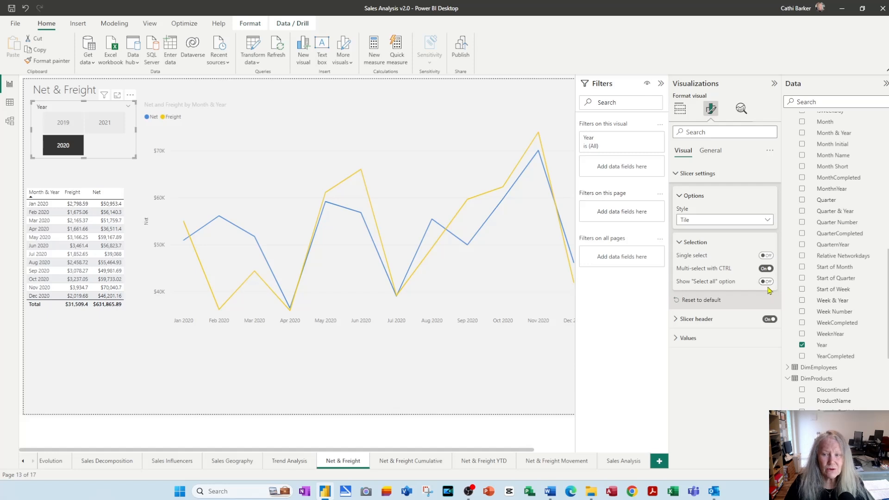
{"action": "left_click", "coordinate": [766, 281]}
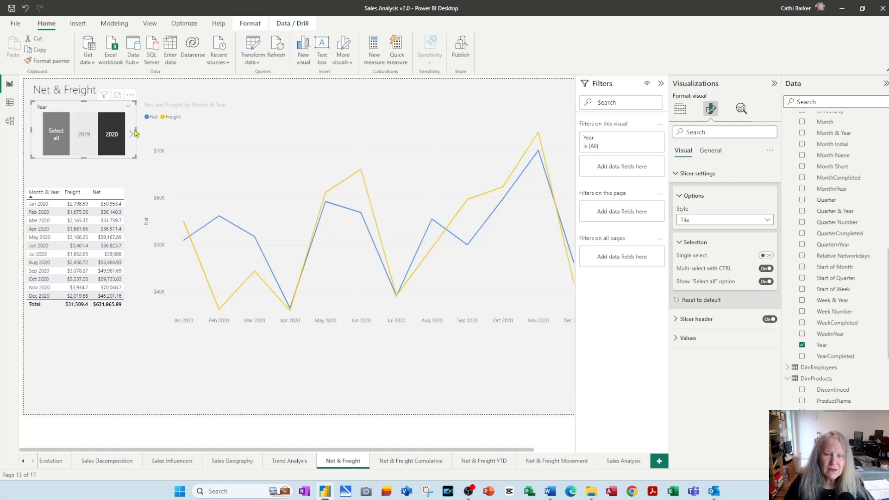
Widen the Year slicer to fit all four tiles in one row, move it just above the monthly table, and select all years
{"action": "left_click_drag", "start_coordinate": [135, 133], "coordinate": [181, 134]}
{"action": "left_click_drag", "start_coordinate": [110, 158], "coordinate": [126, 175]}
{"action": "left_click", "coordinate": [46, 166]}
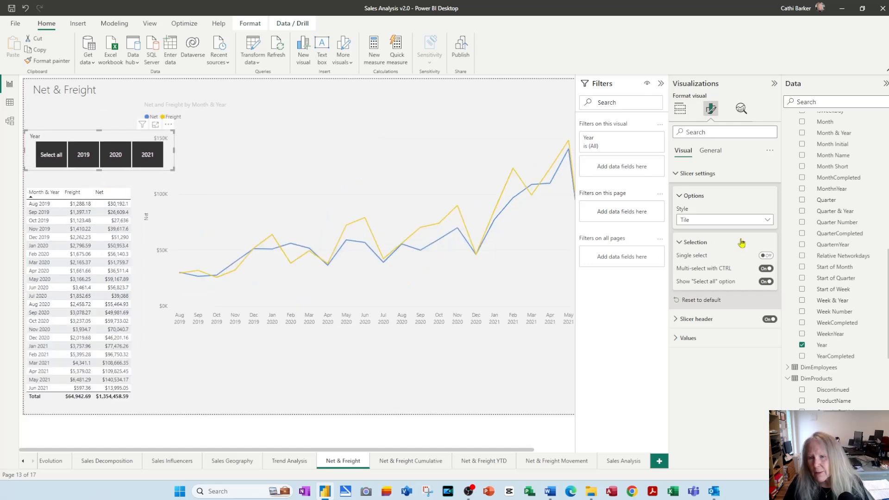
Change the Year slicer's style to Dropdown, narrow it to clear the line chart, and move it up beneath the page title
{"action": "left_click", "coordinate": [768, 221]}
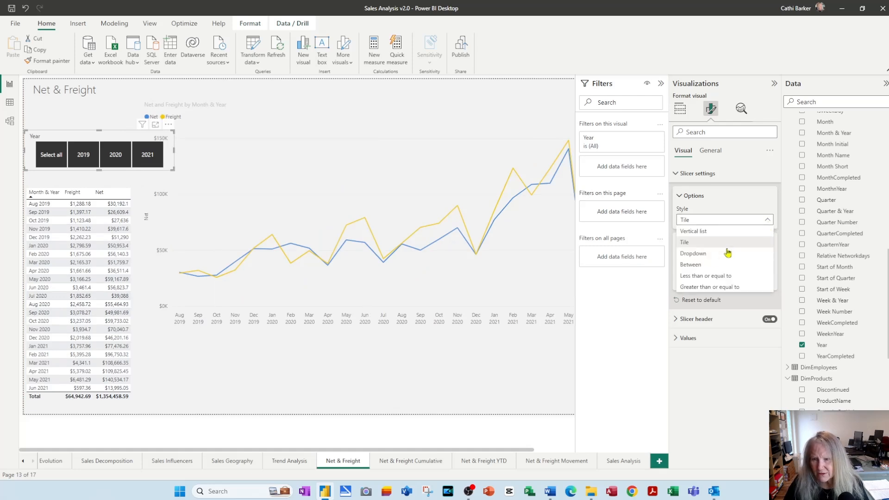
{"action": "left_click", "coordinate": [702, 253]}
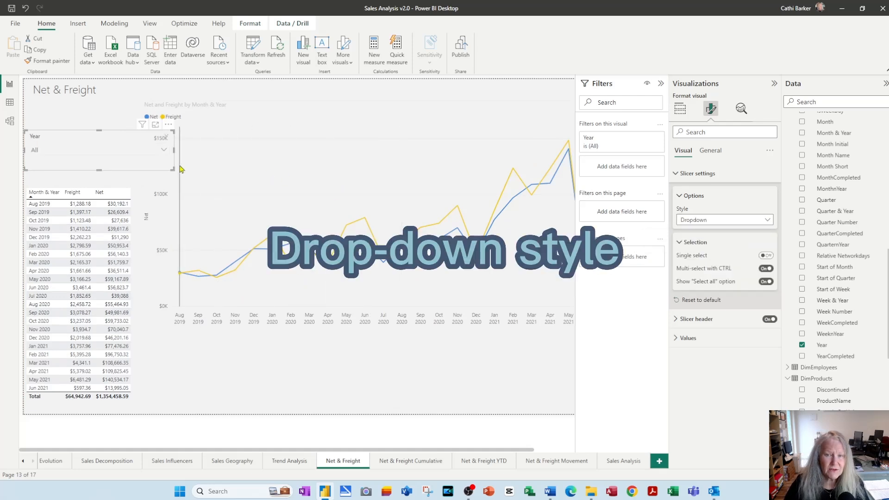
{"action": "left_click_drag", "start_coordinate": [173, 169], "coordinate": [141, 173]}
{"action": "left_click_drag", "start_coordinate": [83, 172], "coordinate": [99, 136]}
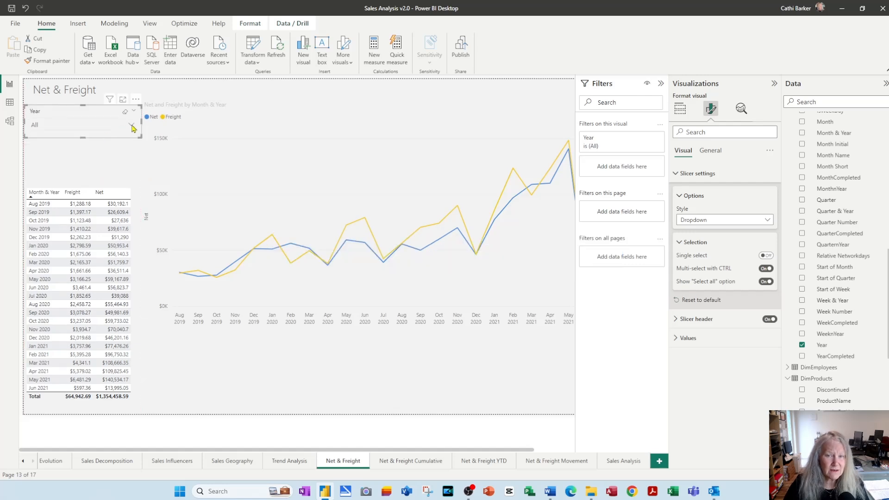
View the Year slicer's dropdown choices, try the Between style, and make the slicer taller to fit its range slider
{"action": "left_click", "coordinate": [131, 125]}
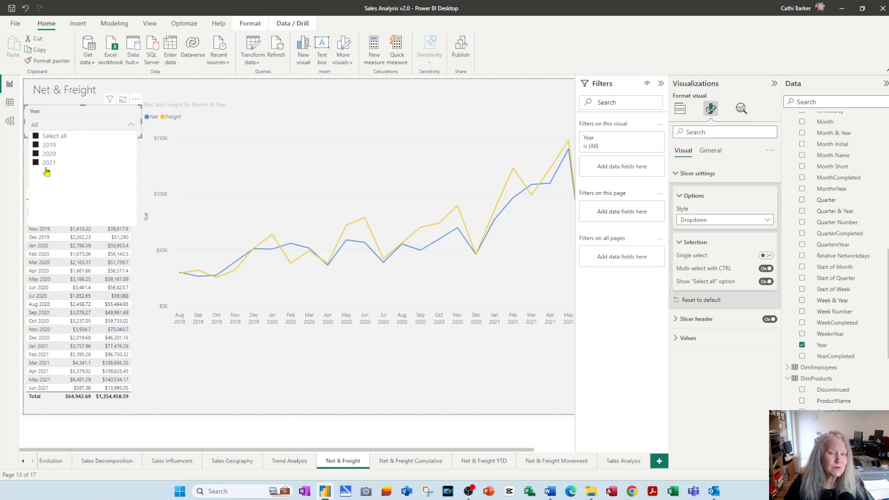
{"action": "left_click", "coordinate": [769, 220]}
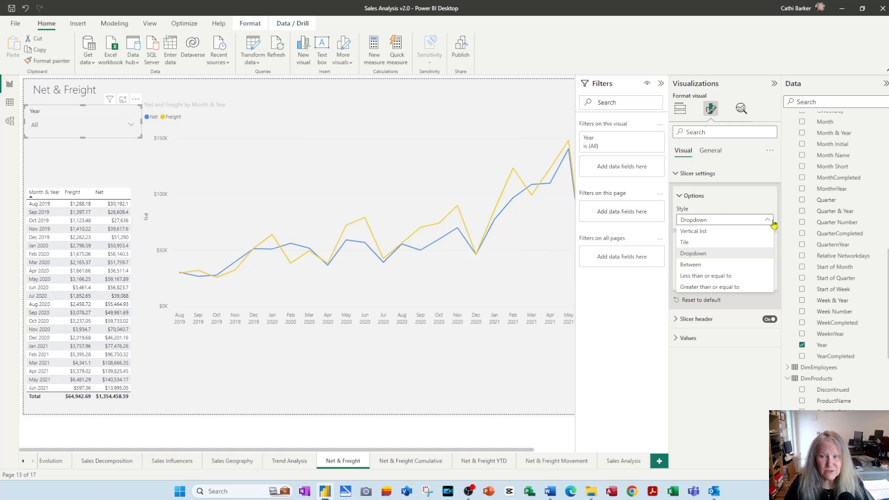
{"action": "left_click", "coordinate": [704, 265]}
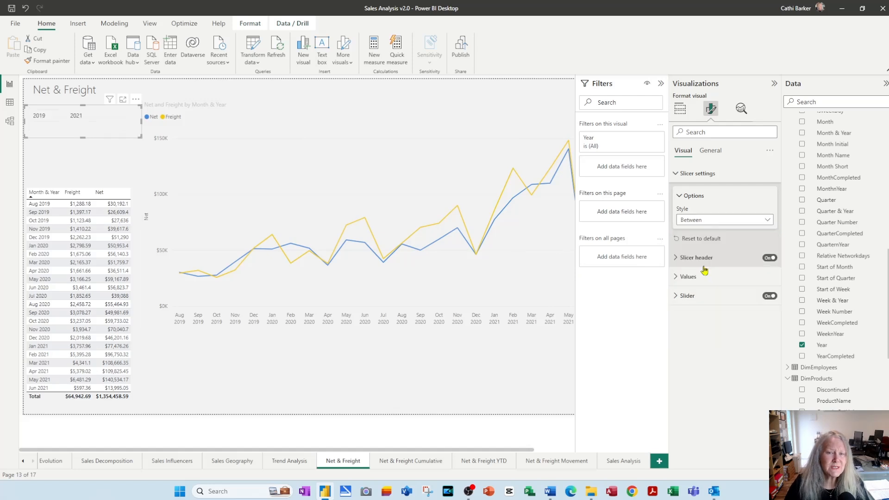
{"action": "left_click_drag", "start_coordinate": [84, 145], "coordinate": [83, 155]}
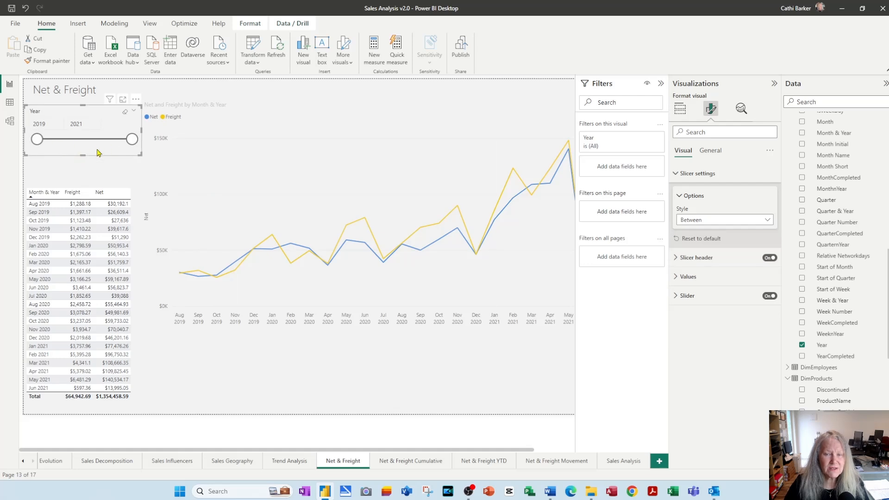
Try the Less than or equal to and Greater than or equal to styles on the Year slicer, keeping 2019 as the start year
{"action": "left_click", "coordinate": [769, 221]}
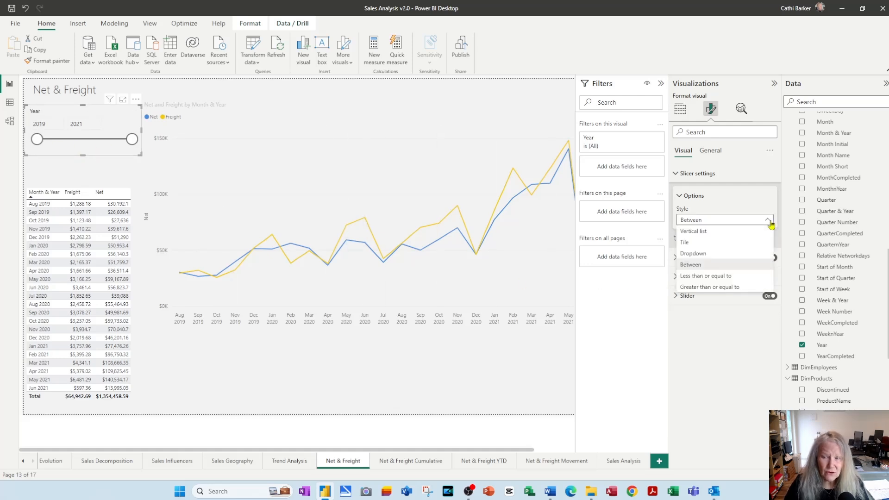
{"action": "left_click", "coordinate": [739, 277]}
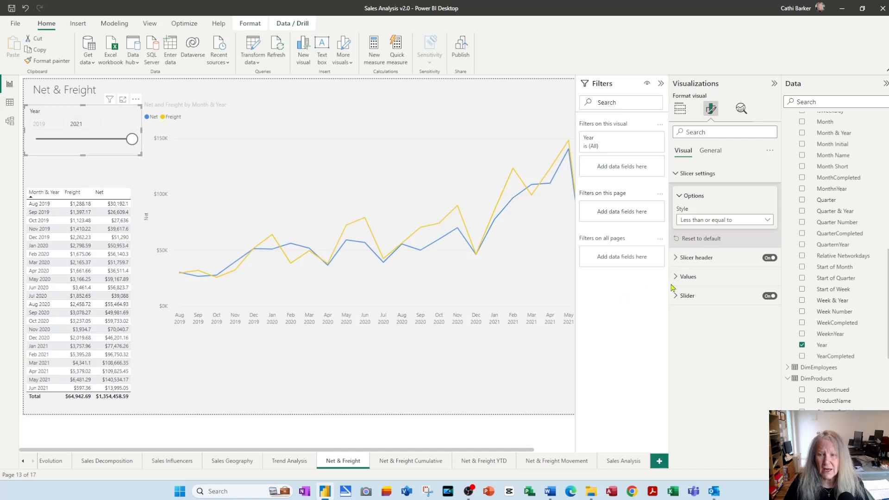
{"action": "left_click", "coordinate": [767, 221]}
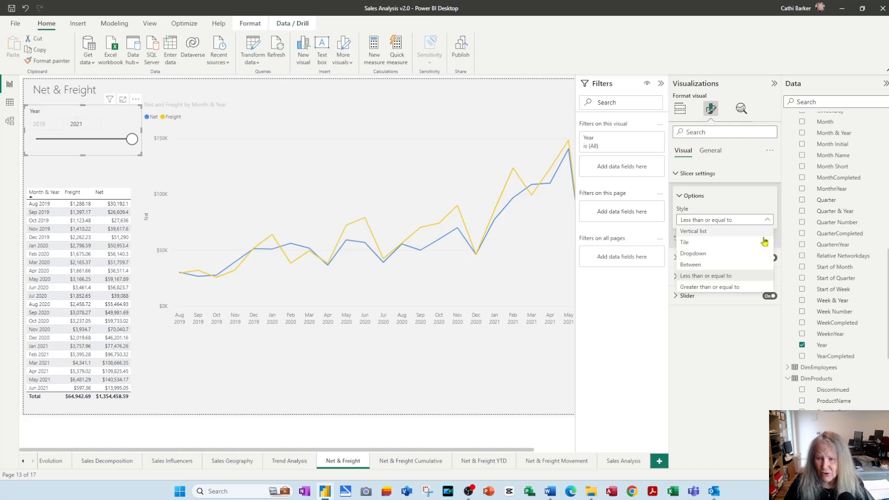
{"action": "left_click", "coordinate": [727, 287]}
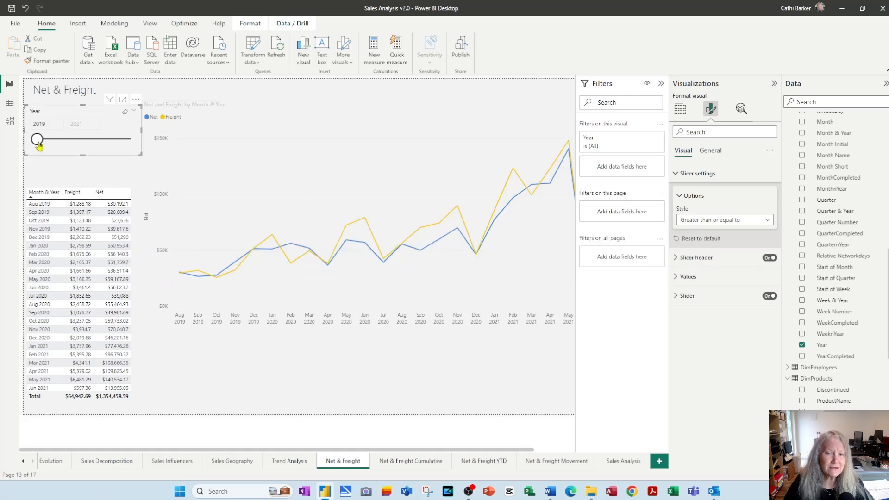
{"action": "left_click_drag", "start_coordinate": [44, 145], "coordinate": [25, 145]}
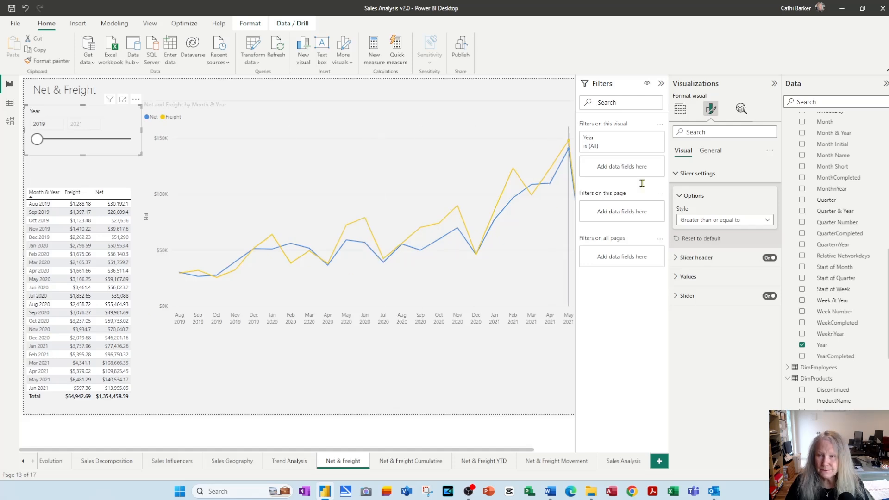
Change the Year slicer's style to Vertical list, narrow it to clear the line chart, and fit its height to the list
{"action": "left_click", "coordinate": [771, 221]}
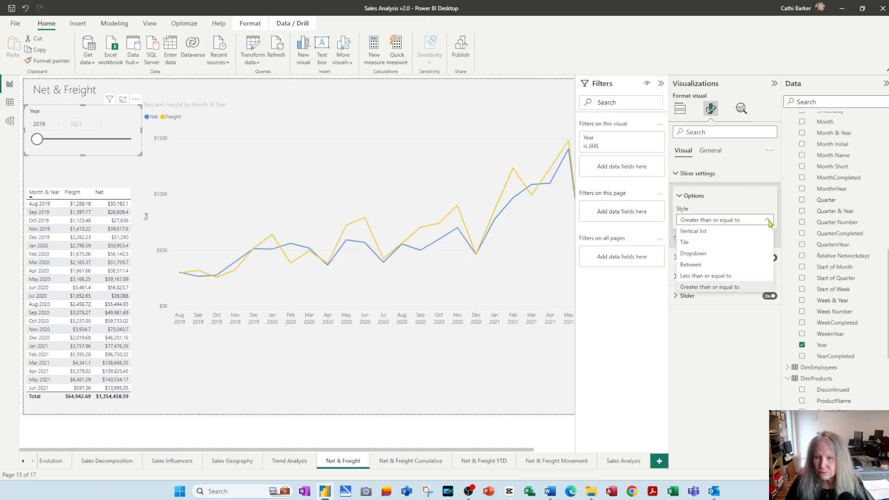
{"action": "left_click", "coordinate": [720, 236]}
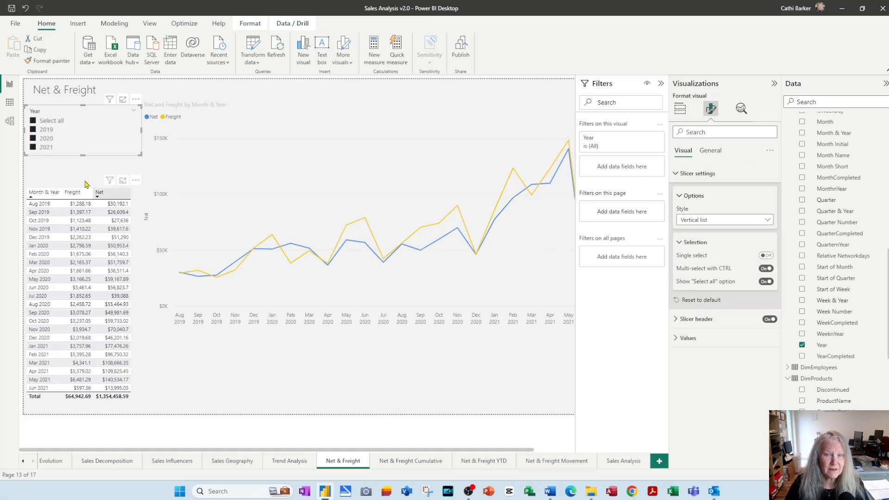
{"action": "left_click_drag", "start_coordinate": [82, 154], "coordinate": [83, 163]}
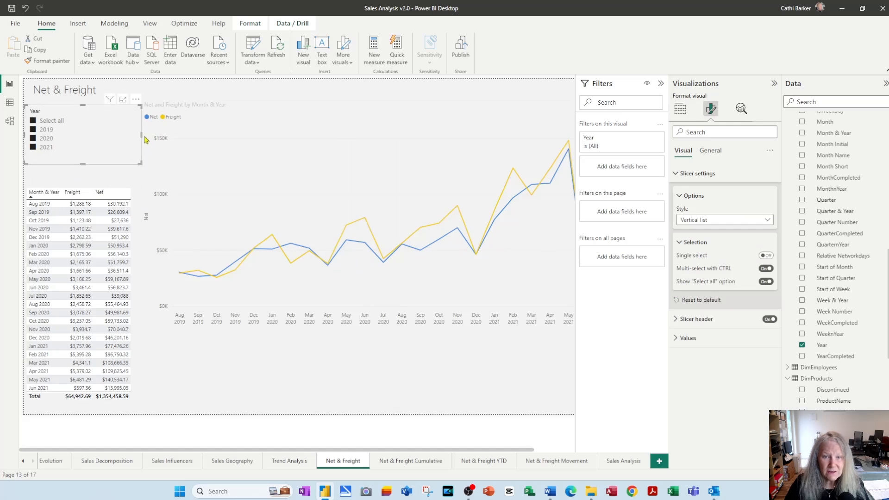
{"action": "left_click_drag", "start_coordinate": [142, 135], "coordinate": [125, 136]}
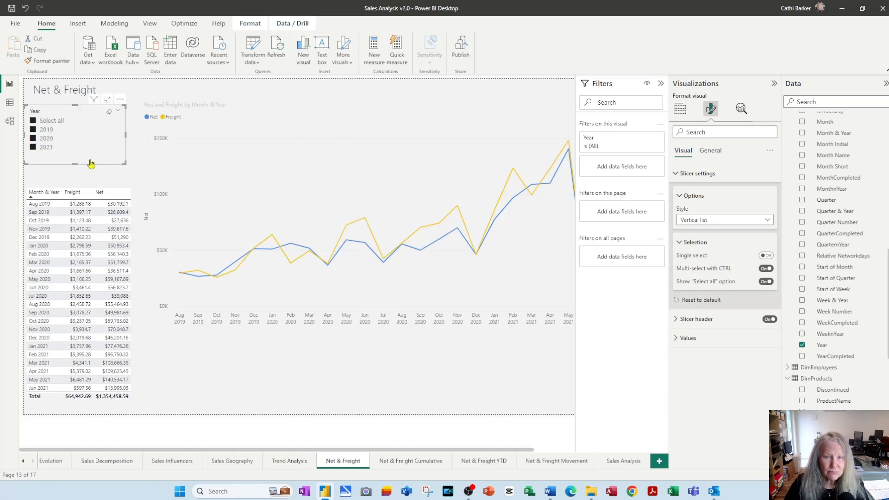
{"action": "left_click_drag", "start_coordinate": [80, 165], "coordinate": [80, 158]}
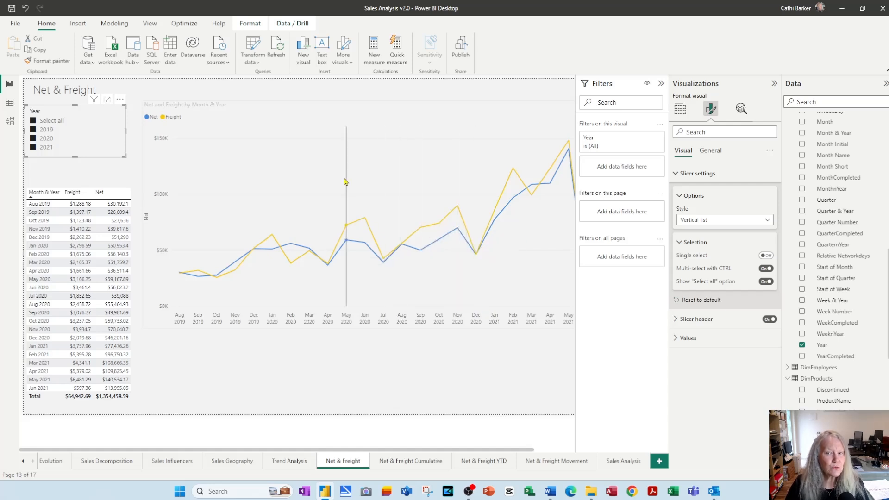
Move the monthly table up beneath the Year slicer and extend the line chart downward to roughly match the table's lower edge
{"action": "left_click_drag", "start_coordinate": [79, 408], "coordinate": [79, 383]}
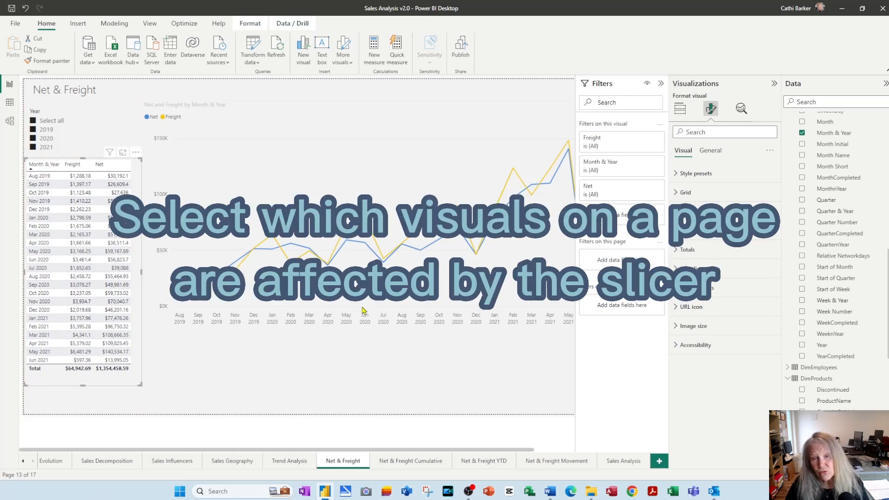
{"action": "left_click", "coordinate": [391, 342]}
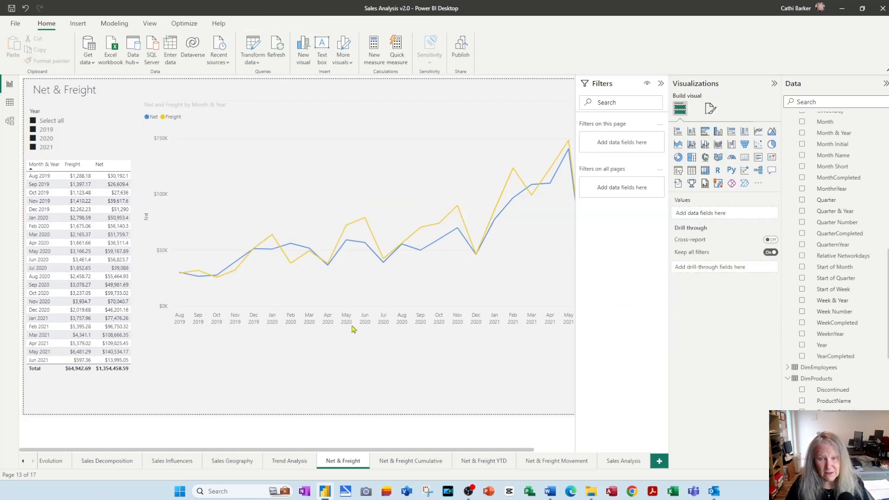
{"action": "left_click", "coordinate": [366, 291]}
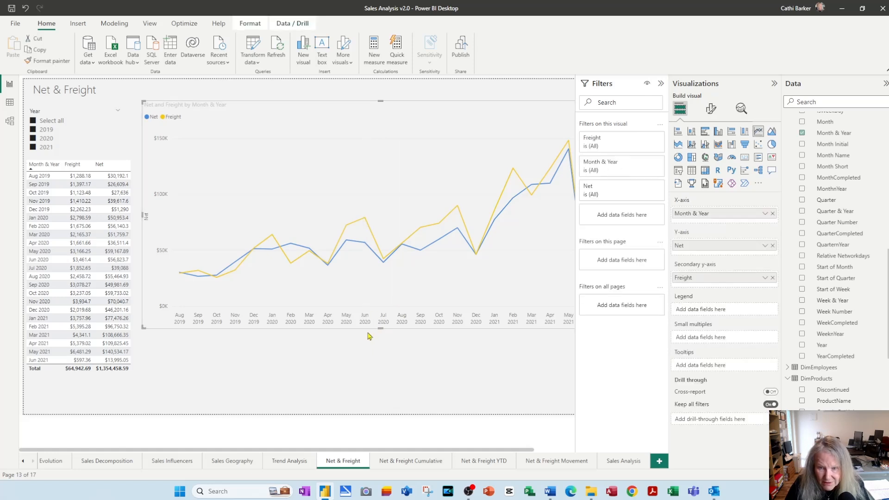
{"action": "left_click_drag", "start_coordinate": [381, 328], "coordinate": [370, 389]}
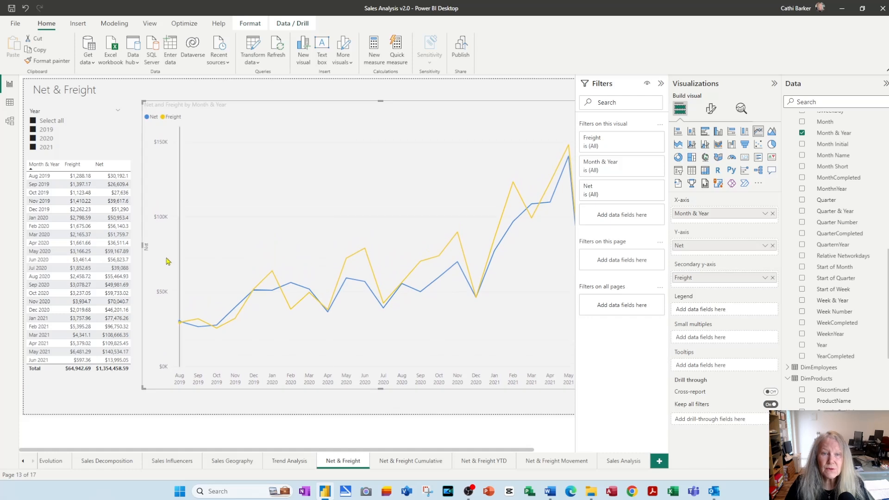
Test the Year slicer by excluding 2019, clearing that selection, and filtering the page to 2020 only
{"action": "left_click", "coordinate": [51, 133]}
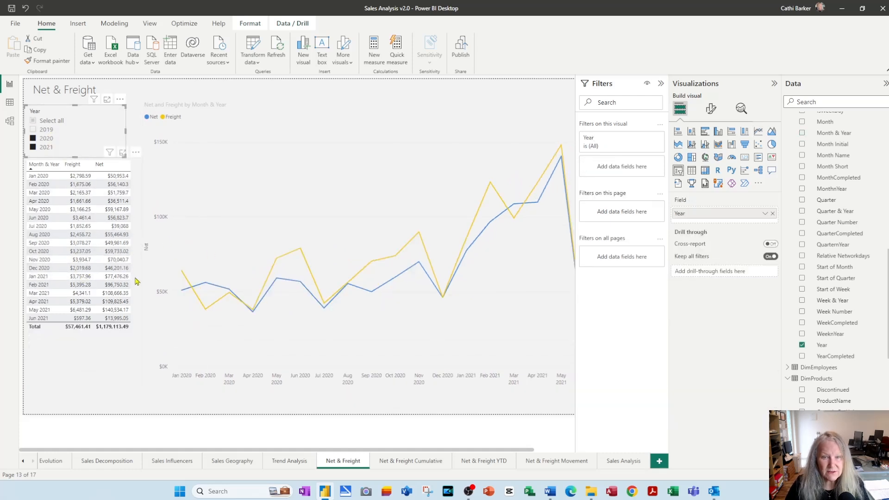
{"action": "left_click", "coordinate": [40, 131]}
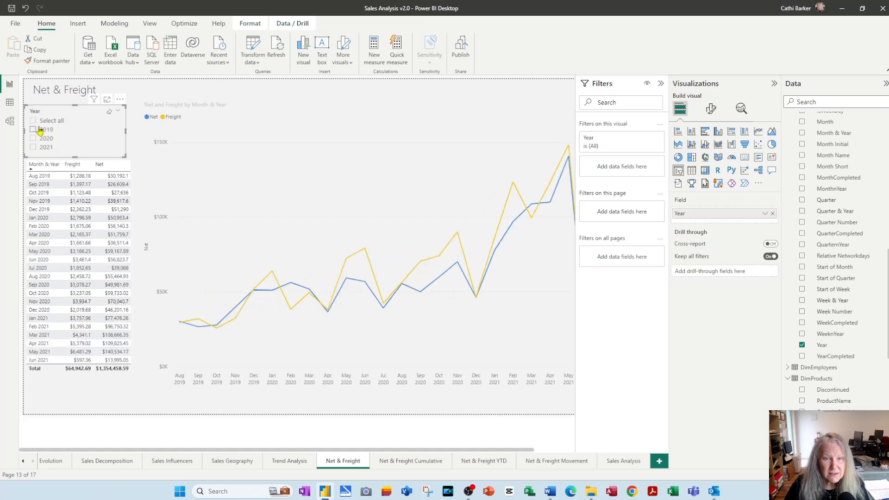
{"action": "left_click", "coordinate": [45, 138]}
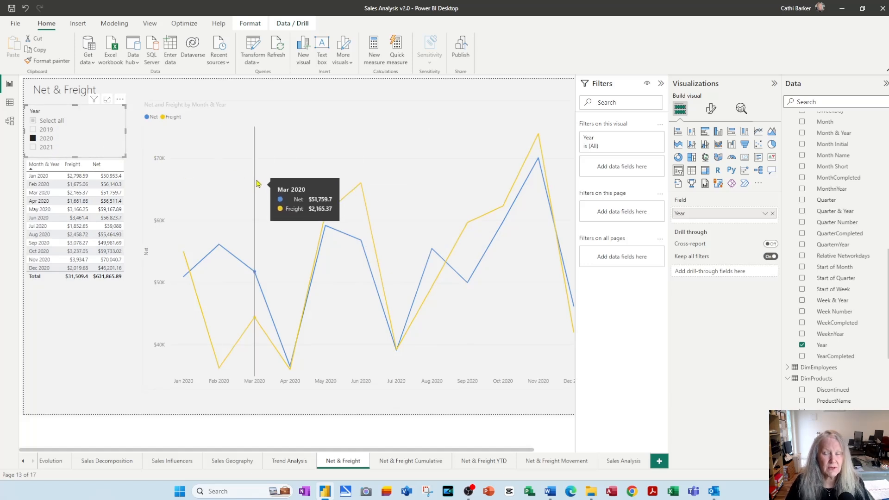
Edit the Year slicer's interactions so it does not filter the monthly table, collapsing the Filters pane and hiding the interaction symbols when done
{"action": "left_click", "coordinate": [249, 26]}
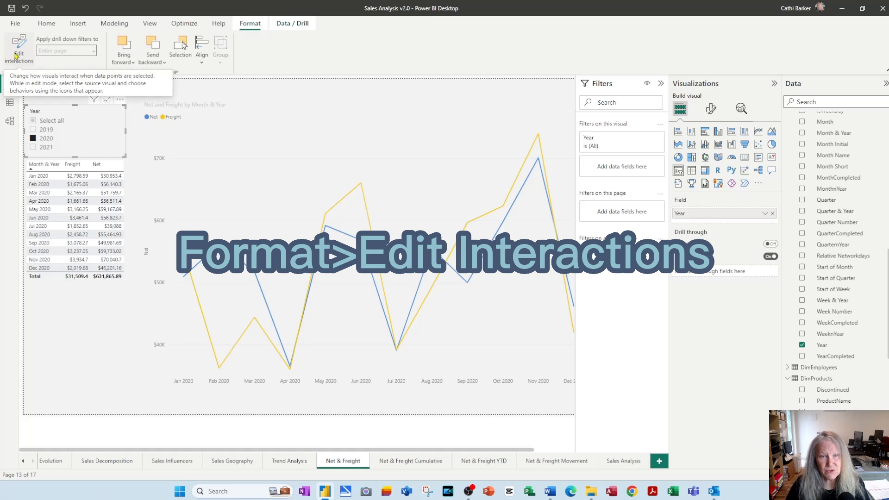
{"action": "left_click", "coordinate": [16, 56]}
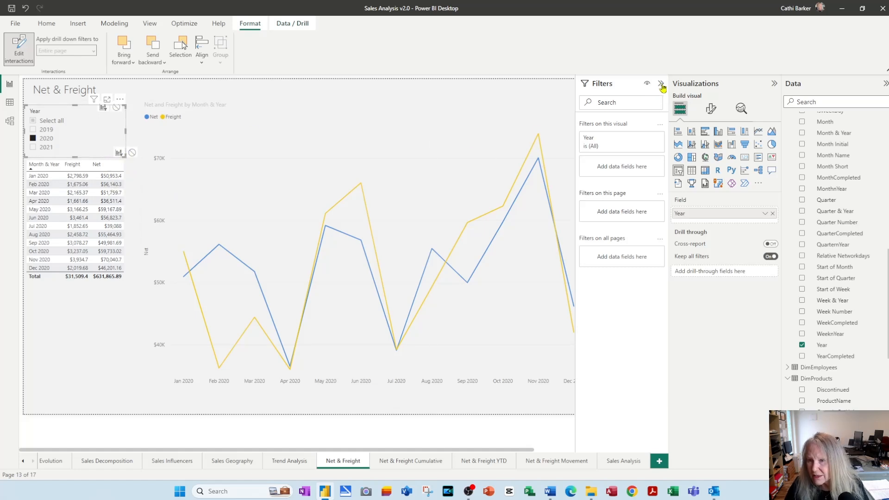
{"action": "left_click", "coordinate": [660, 84]}
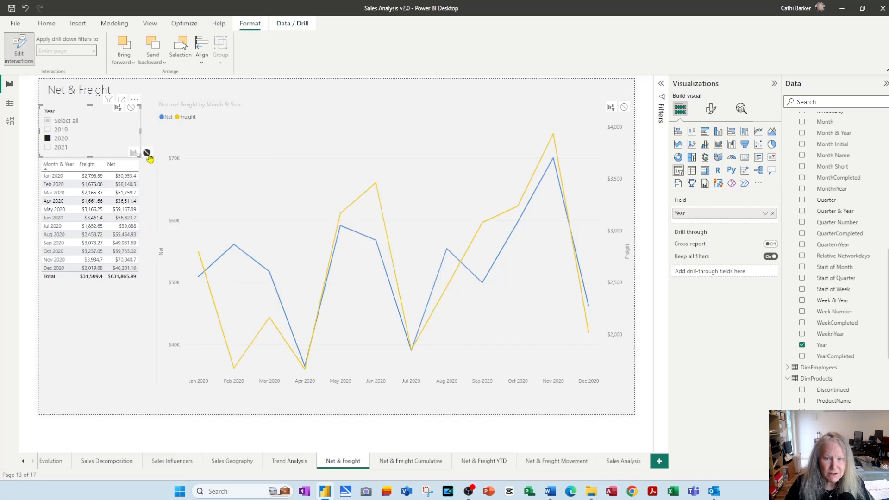
{"action": "left_click", "coordinate": [146, 153]}
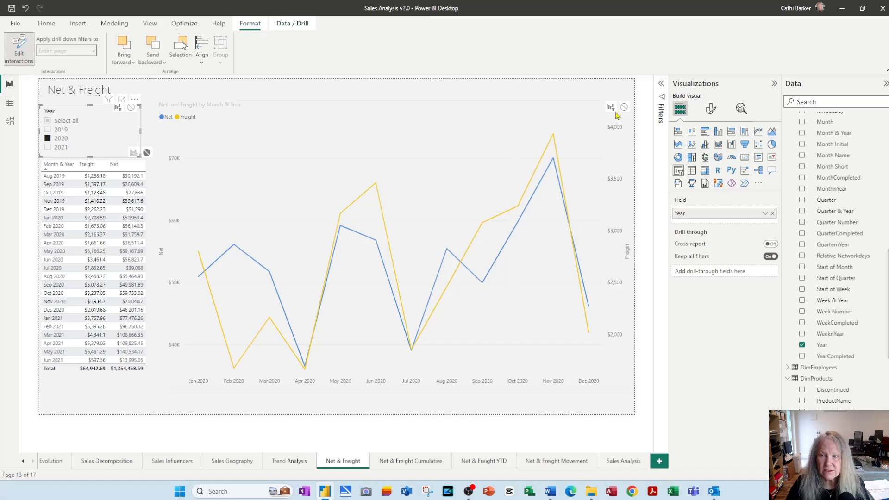
{"action": "left_click", "coordinate": [19, 51]}
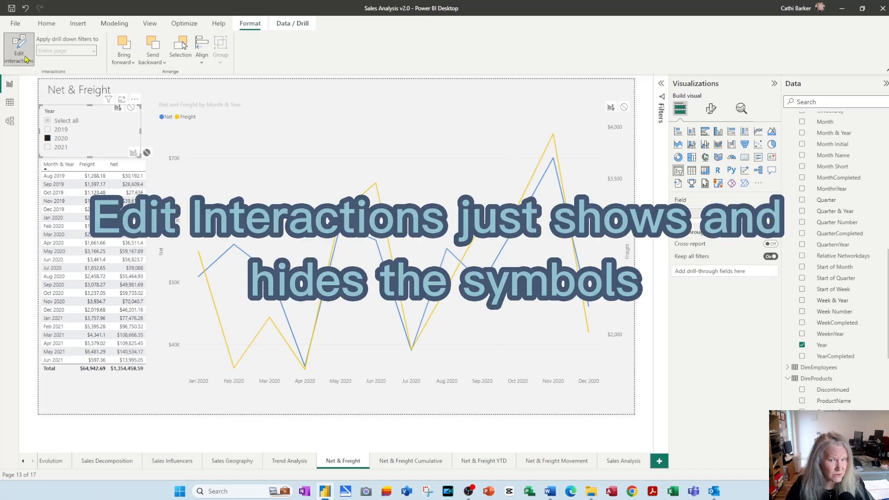
Select 2019, 2020 and 2021 in turn in the Year slicer to check its effect on the table and line chart
{"action": "left_click", "coordinate": [63, 131]}
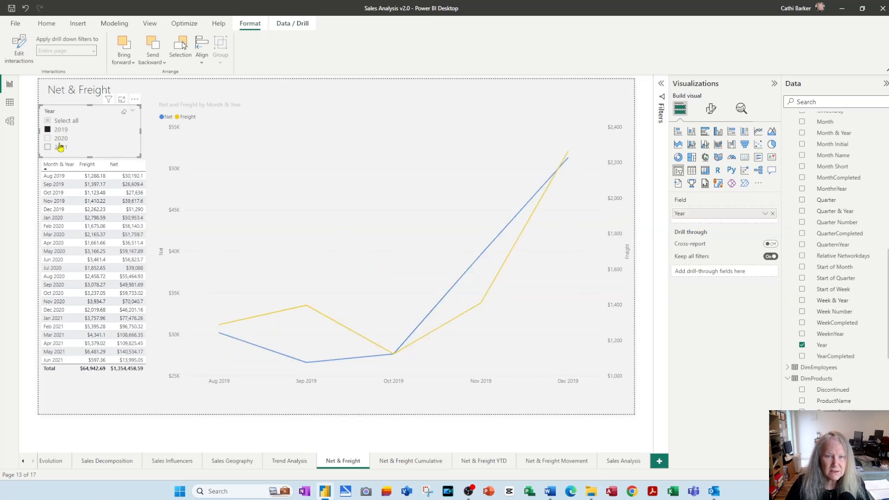
{"action": "left_click", "coordinate": [61, 139]}
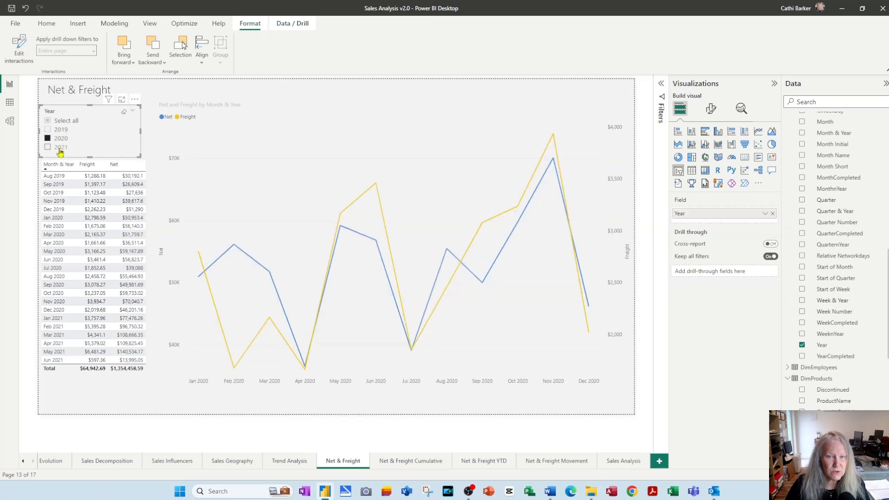
{"action": "left_click", "coordinate": [60, 148]}
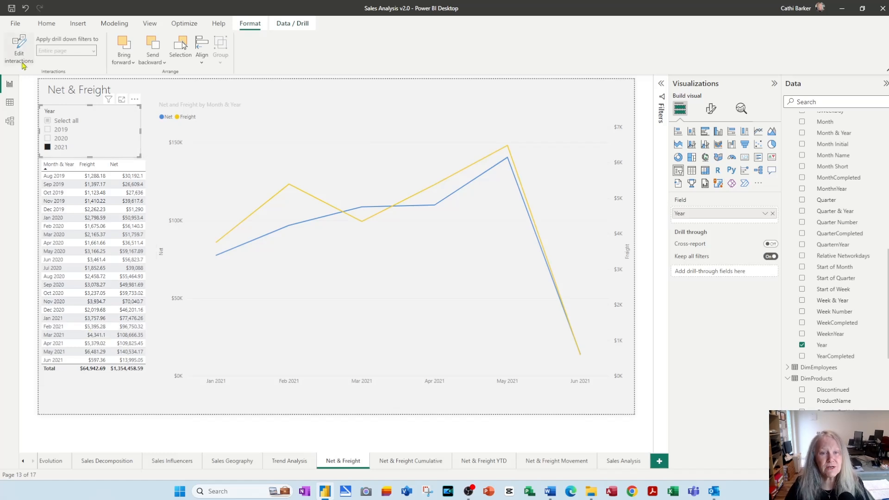
Set the Year slicer to filter the monthly table again, keep its height showing all years, and hide the interaction symbols
{"action": "left_click", "coordinate": [8, 46]}
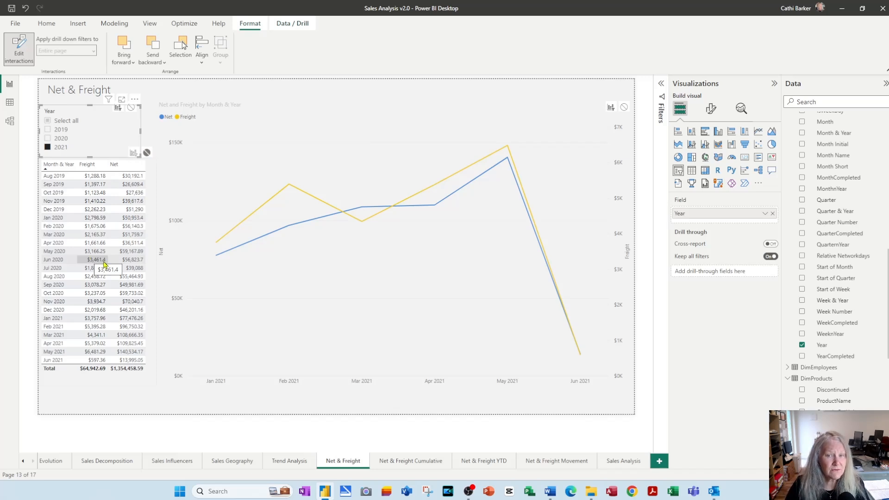
{"action": "left_click_drag", "start_coordinate": [88, 156], "coordinate": [90, 148]}
{"action": "left_click", "coordinate": [135, 154]}
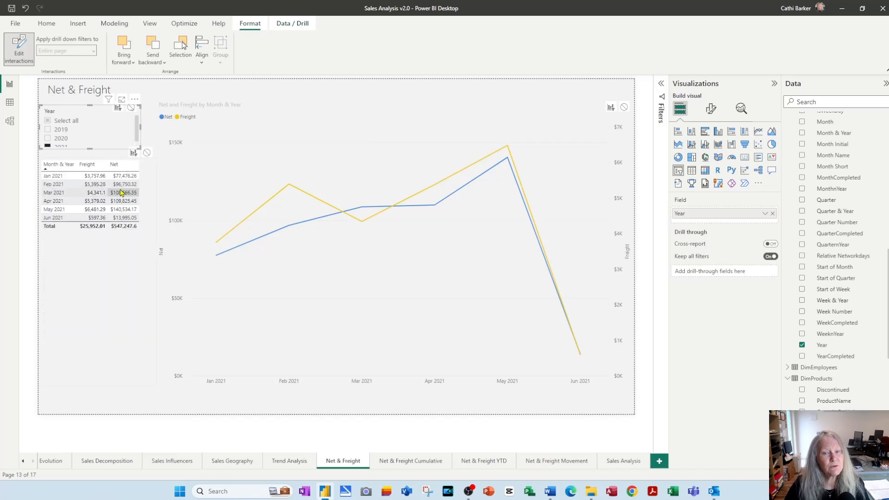
{"action": "left_click_drag", "start_coordinate": [90, 149], "coordinate": [91, 157]}
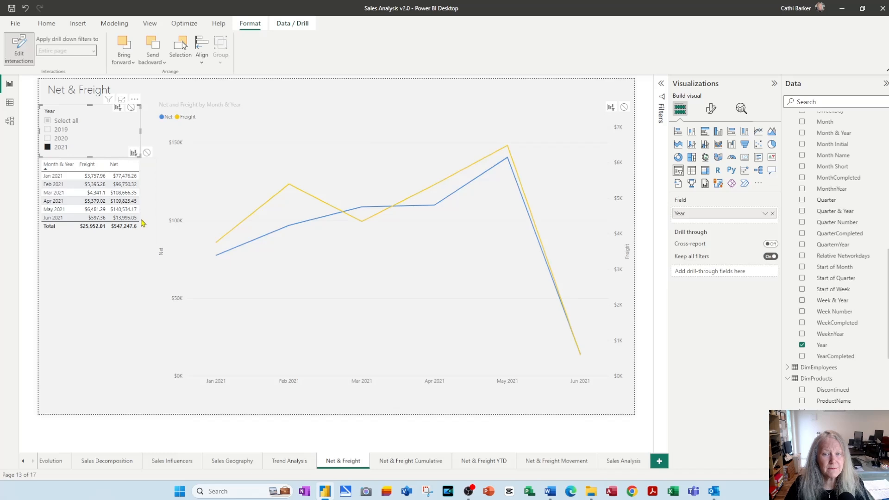
{"action": "left_click", "coordinate": [24, 58]}
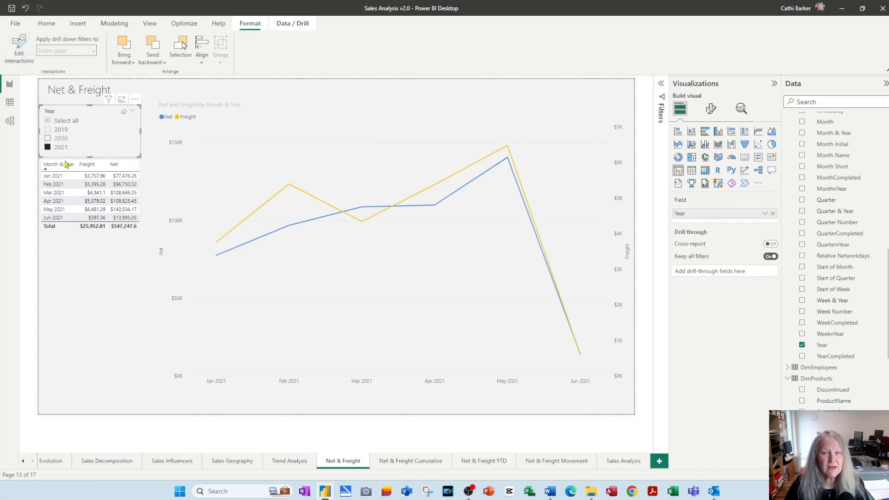
Select all years in the Year slicer and make it visible on the Net & Freight Cumulative, YTD and Movement pages
{"action": "left_click", "coordinate": [64, 121]}
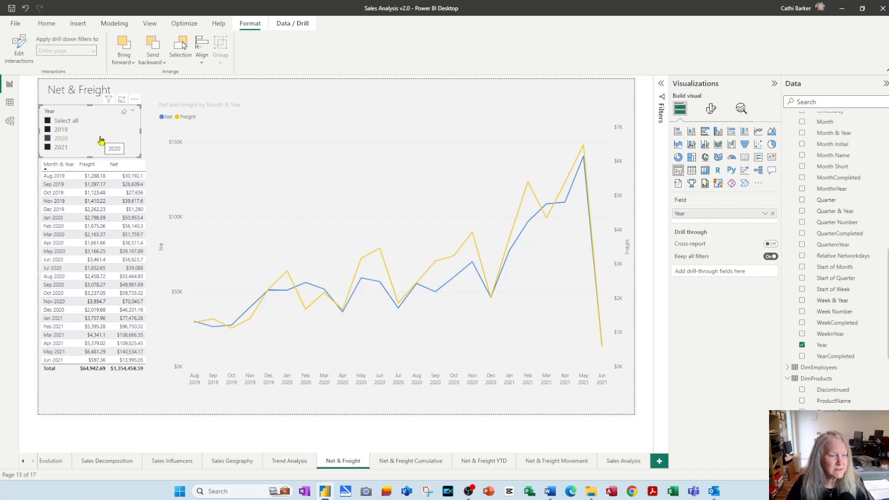
{"action": "left_click", "coordinate": [150, 24]}
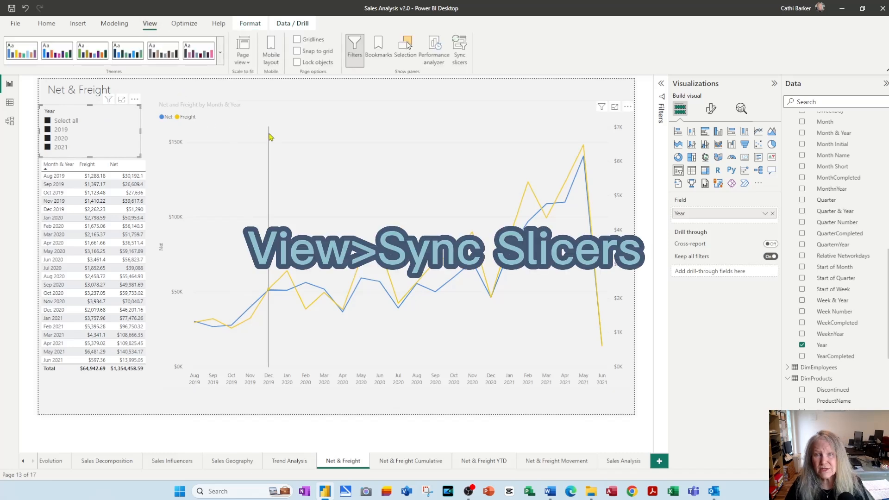
{"action": "left_click", "coordinate": [459, 54]}
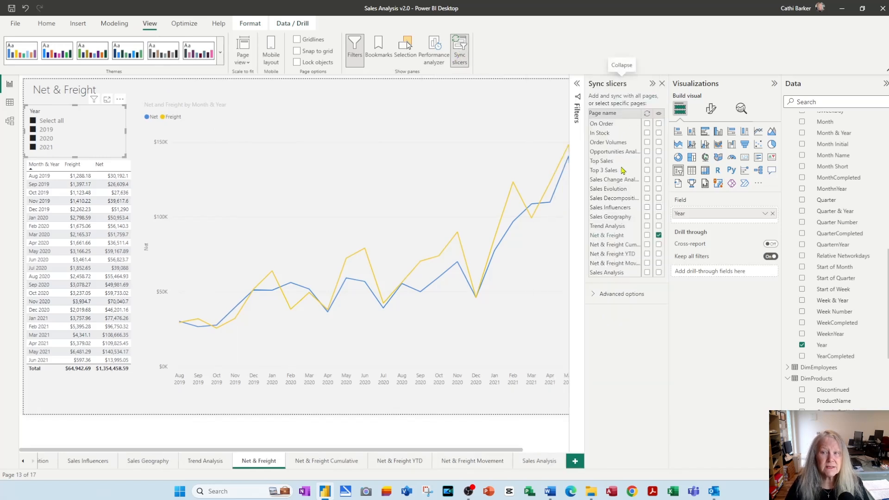
{"action": "left_click", "coordinate": [774, 84]}
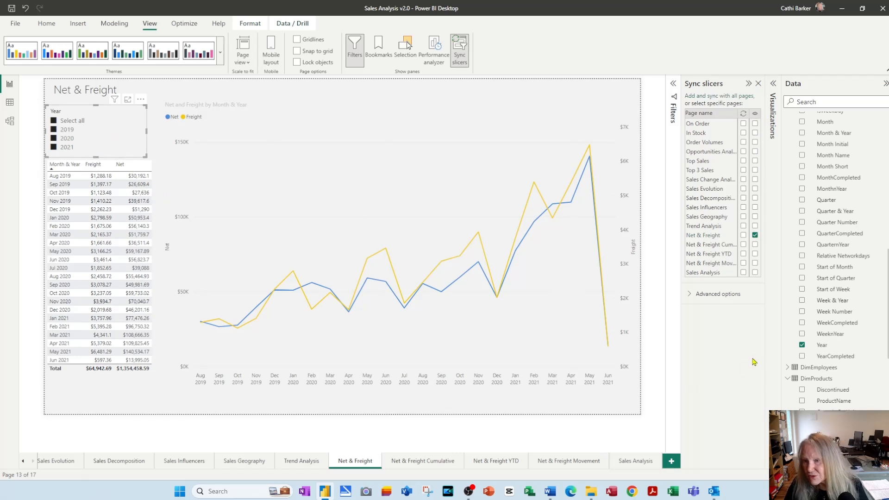
{"action": "left_click", "coordinate": [755, 245]}
{"action": "left_click", "coordinate": [755, 254]}
{"action": "left_click", "coordinate": [755, 263]}
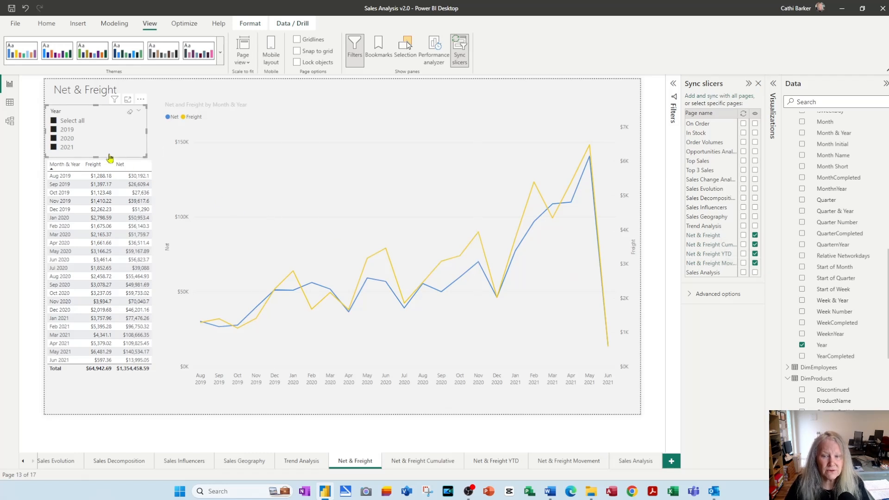
On the Net & Freight Cumulative page, move and shorten the table to clear the Year slicer, comparing its position with the Net & Freight page
{"action": "left_click", "coordinate": [416, 463]}
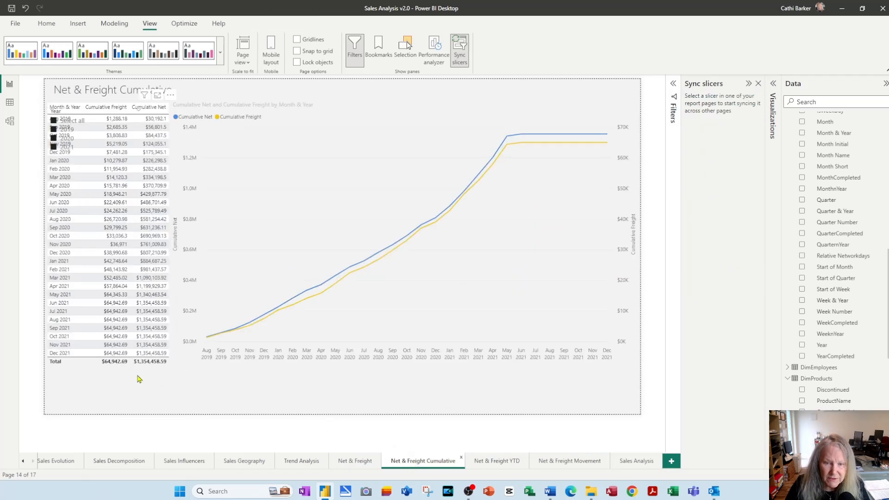
{"action": "left_click", "coordinate": [153, 382]}
{"action": "left_click_drag", "start_coordinate": [111, 383], "coordinate": [145, 416]}
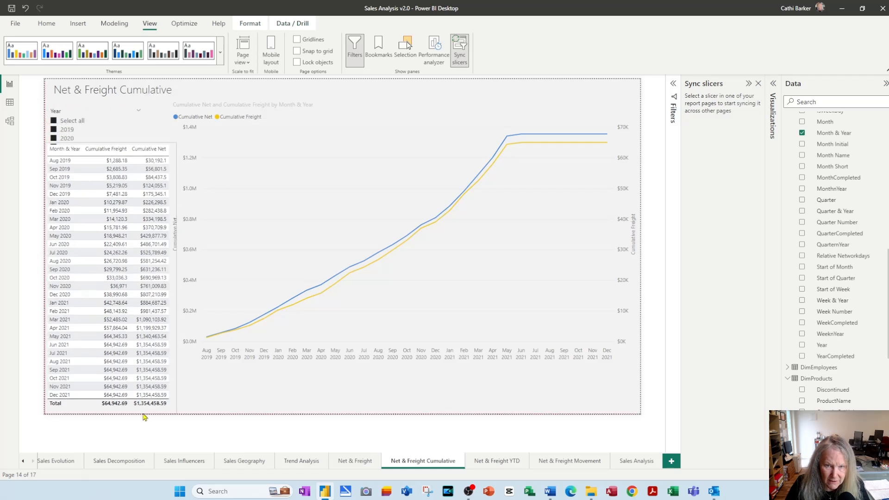
{"action": "left_click_drag", "start_coordinate": [111, 144], "coordinate": [107, 160]}
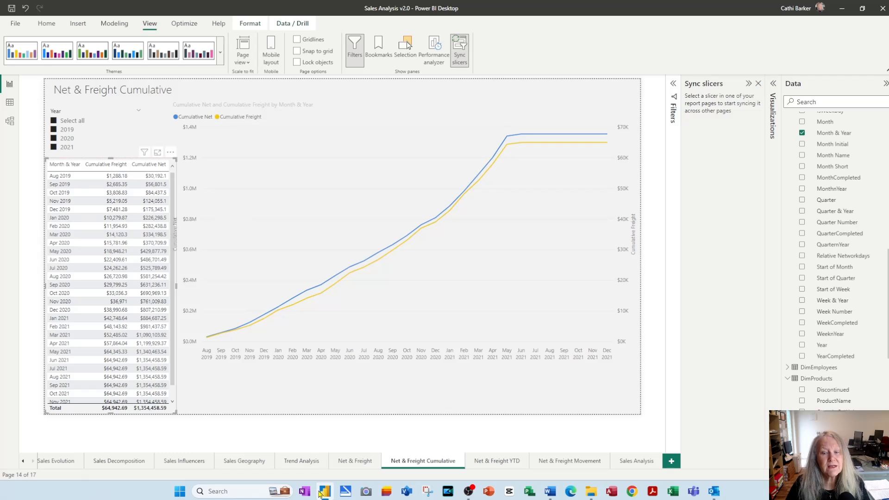
{"action": "left_click", "coordinate": [351, 465]}
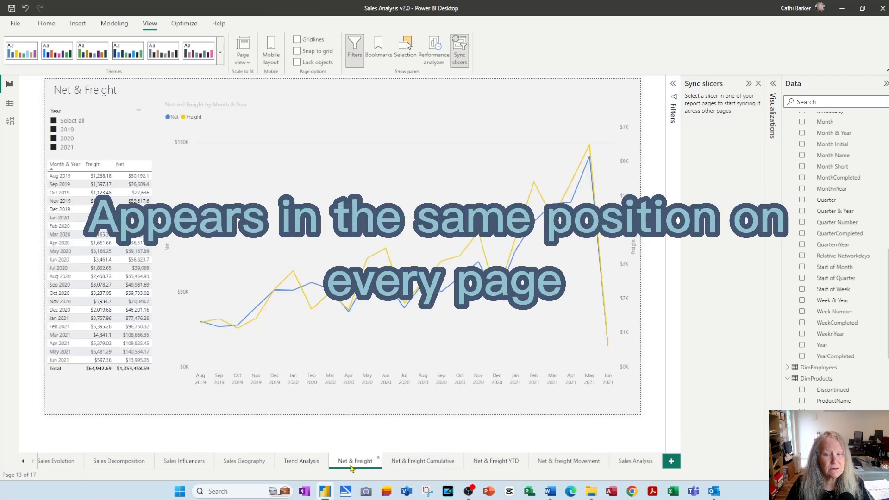
{"action": "left_click", "coordinate": [412, 465]}
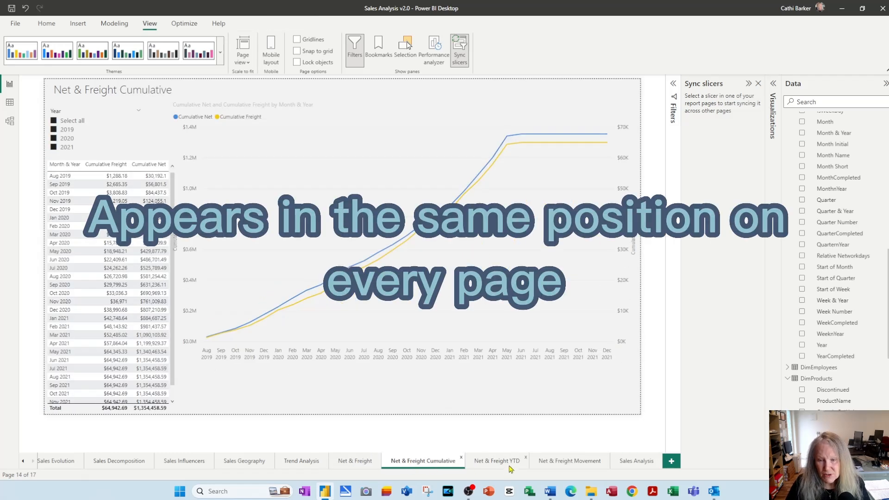
On the Net & Freight YTD page, move the monthly table down and shorten it so the Year slicer is uncovered
{"action": "left_click", "coordinate": [509, 465]}
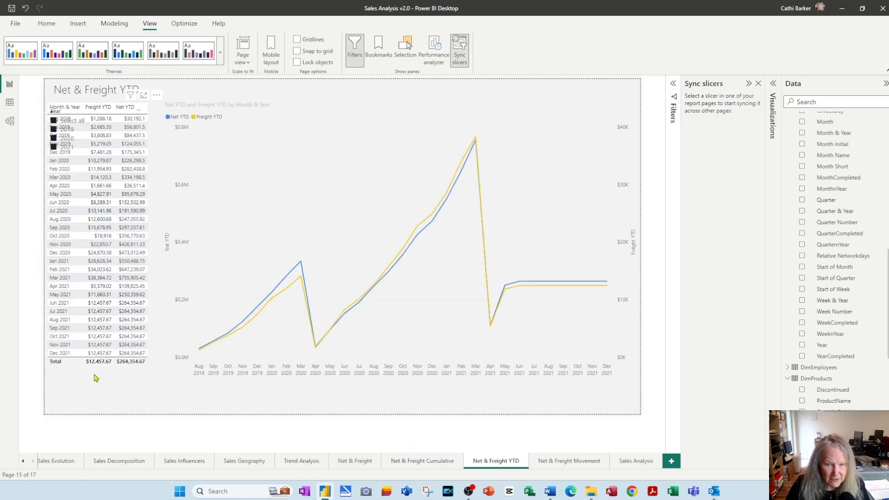
{"action": "left_click", "coordinate": [92, 402]}
{"action": "left_click_drag", "start_coordinate": [101, 410], "coordinate": [102, 406]}
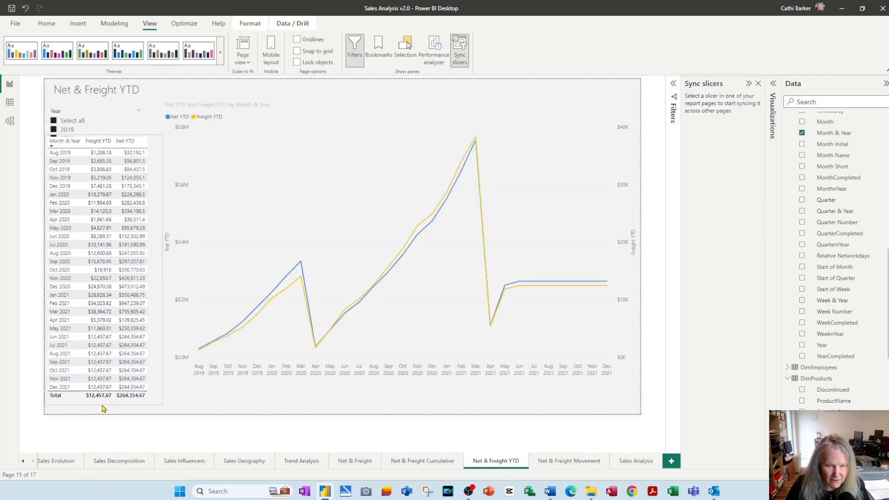
{"action": "left_click_drag", "start_coordinate": [159, 167], "coordinate": [158, 188]}
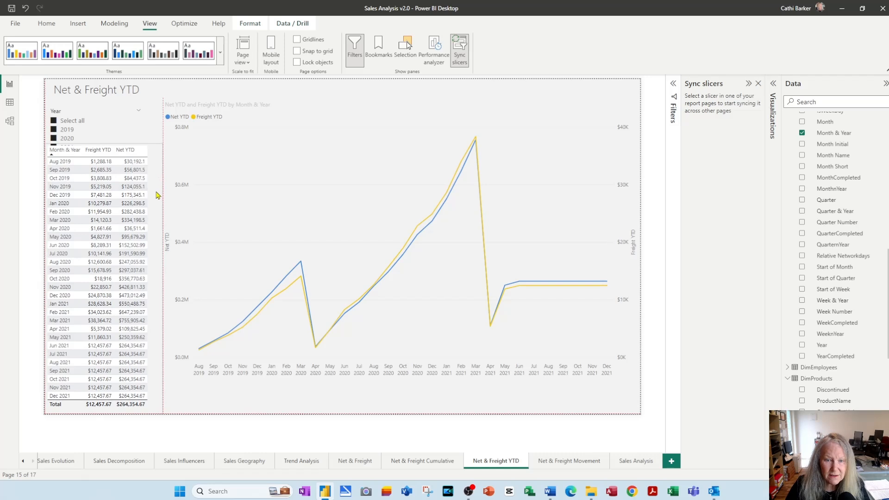
{"action": "left_click_drag", "start_coordinate": [104, 143], "coordinate": [105, 160]}
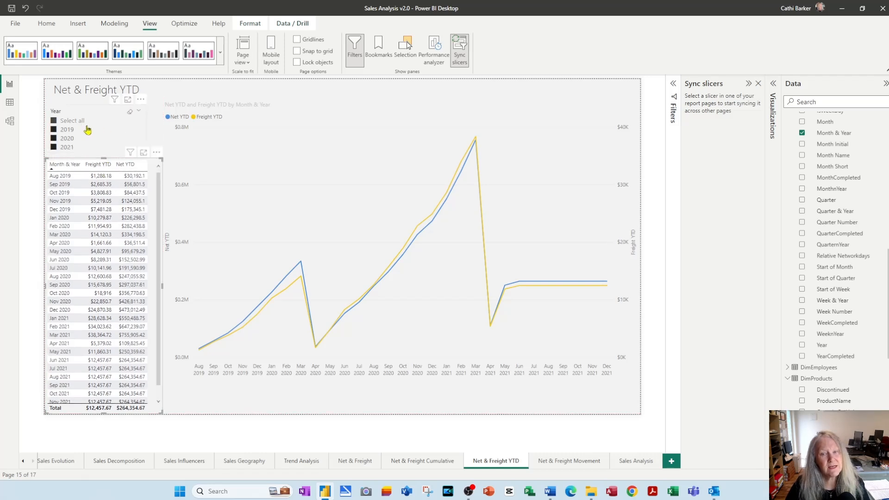
On the Net & Freight Movement page, move the Net matrix beside the Year slicer so they no longer overlap
{"action": "left_click", "coordinate": [570, 461]}
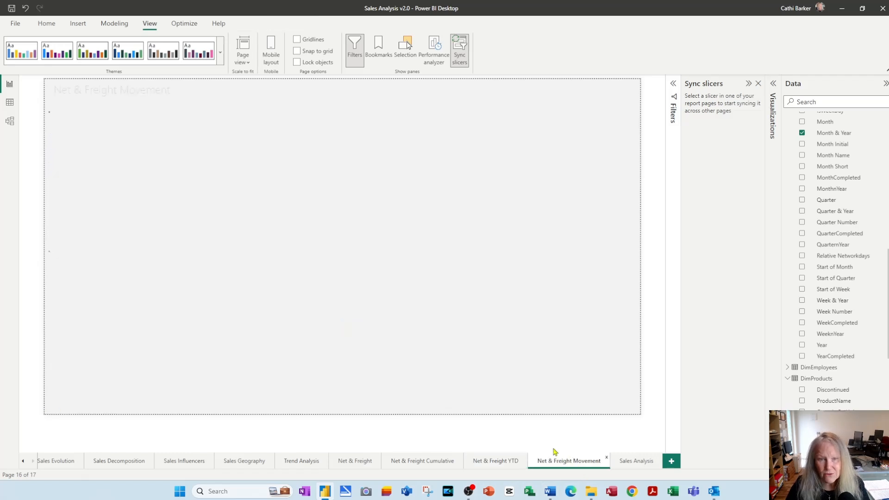
{"action": "left_click", "coordinate": [341, 168]}
{"action": "mouse_move", "coordinate": [376, 168]}
{"action": "left_mouse_down"}
{"action": "mouse_move", "coordinate": [397, 169]}
{"action": "mouse_move", "coordinate": [381, 167]}
{"action": "left_mouse_up"}
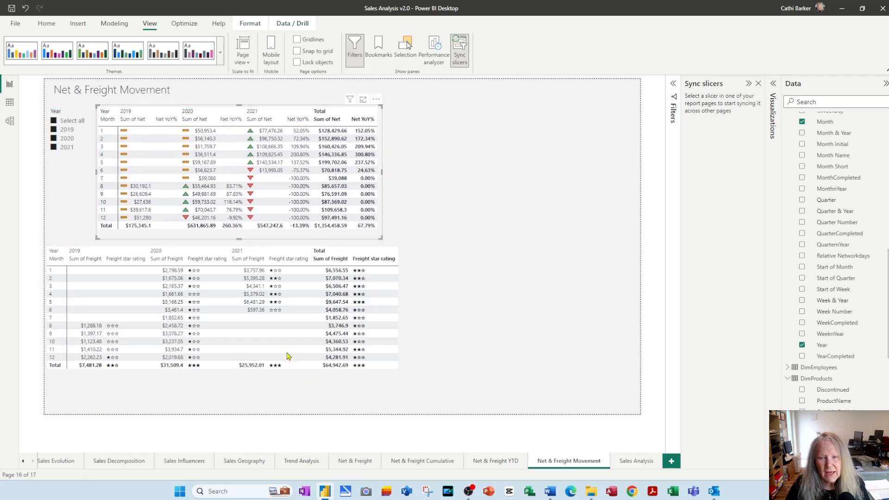
Rename the Sum of Freight value in the freight matrix to Freight
{"action": "left_click", "coordinate": [403, 338]}
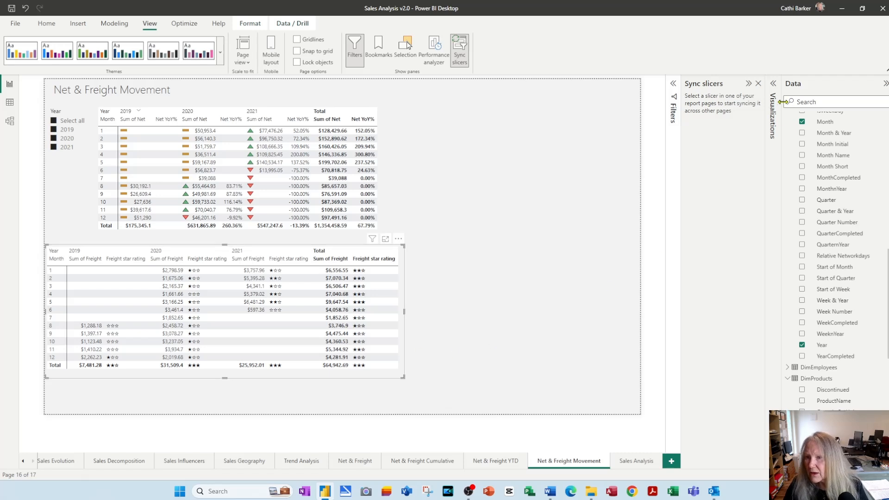
{"action": "left_click", "coordinate": [772, 84]}
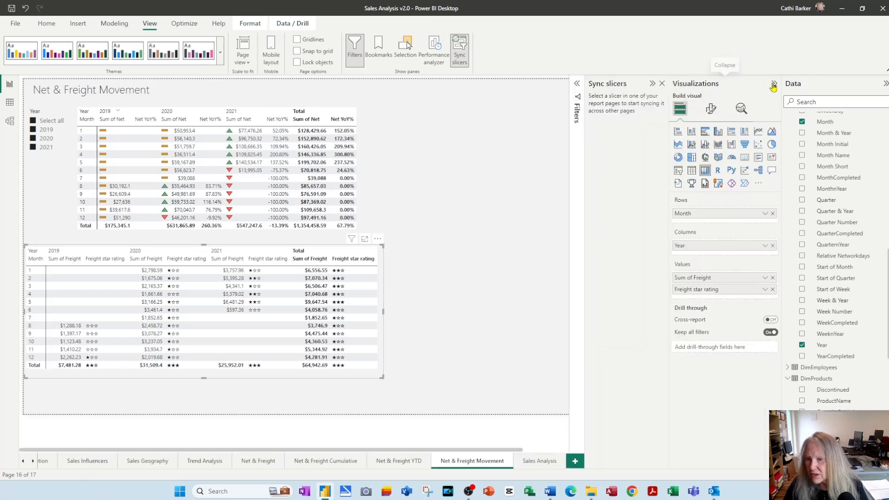
{"action": "double_click", "coordinate": [701, 278]}
{"action": "key", "text": "Home"}
{"action": "key", "text": "ctrl+shift+Right"}
{"action": "key", "text": "ctrl+shift+Right"}
{"action": "key", "text": "Delete"}
{"action": "key", "text": "Return"}
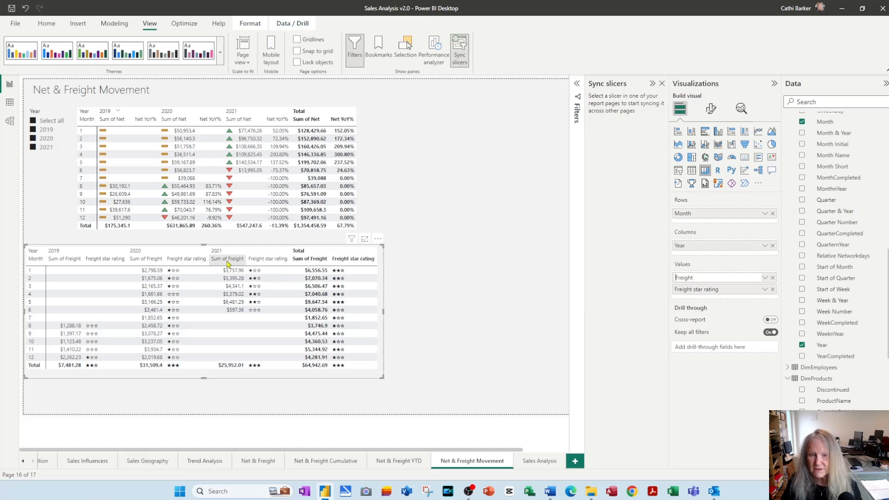
Rename the Freight star rating value in the freight matrix to Rating
{"action": "double_click", "coordinate": [688, 290]}
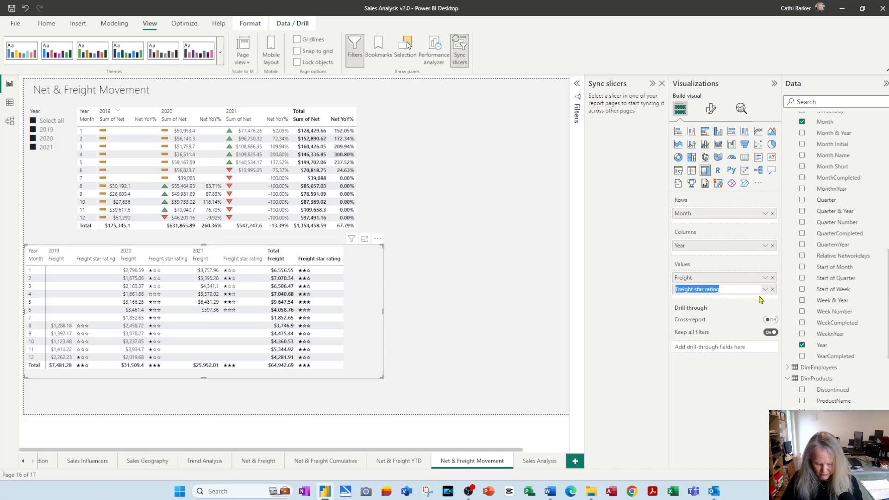
{"action": "type", "text": "Rating"}
{"action": "key", "text": "Return"}
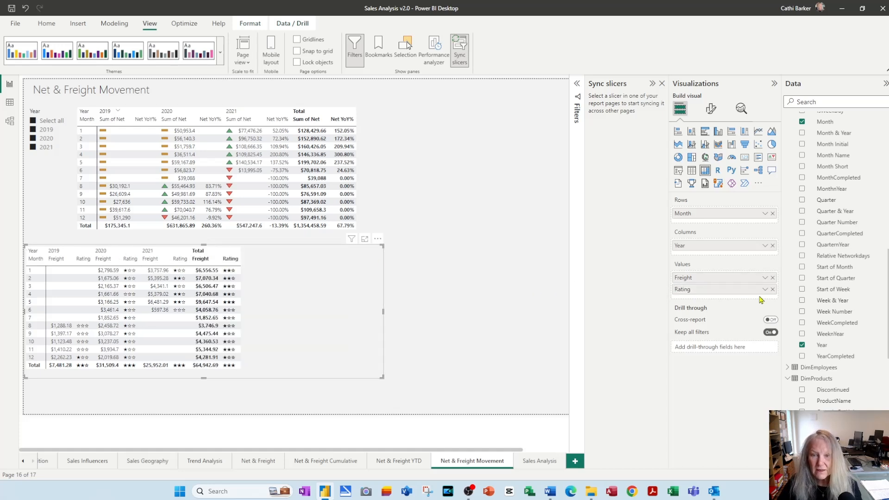
Narrow the freight matrix to fit its columns, place it beside the Net matrix, and collapse the visualization settings
{"action": "left_click_drag", "start_coordinate": [383, 314], "coordinate": [248, 323]}
{"action": "left_click_drag", "start_coordinate": [246, 282], "coordinate": [584, 137]}
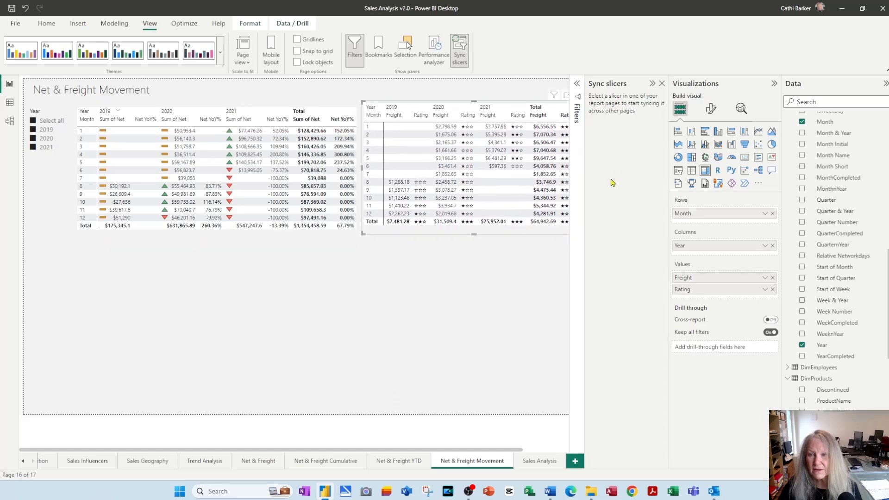
{"action": "left_click", "coordinate": [774, 83]}
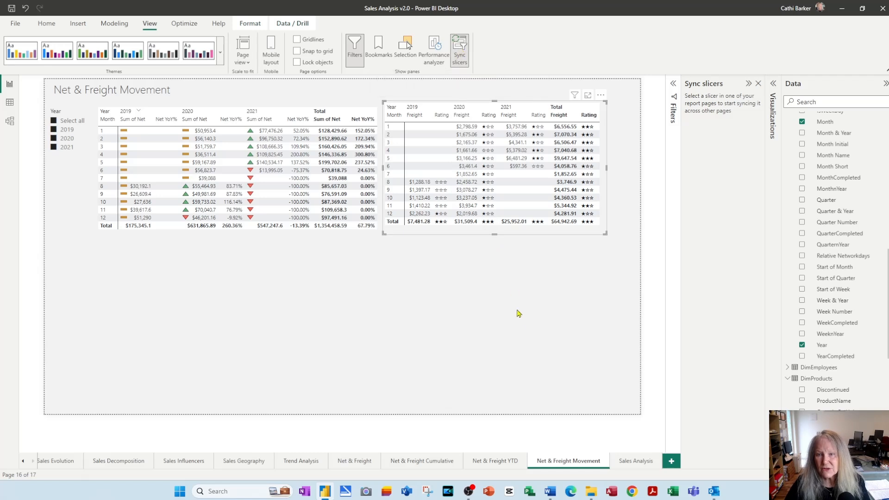
{"action": "left_click", "coordinate": [522, 328]}
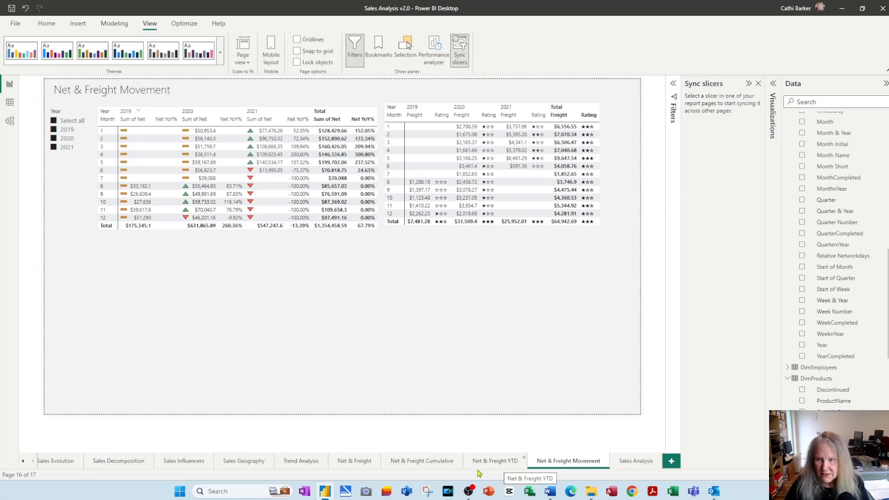
Sync the Year slicer across the Net & Freight, Net & Freight Cumulative, Net & Freight YTD and Net & Freight Movement pages
{"action": "left_click", "coordinate": [65, 158]}
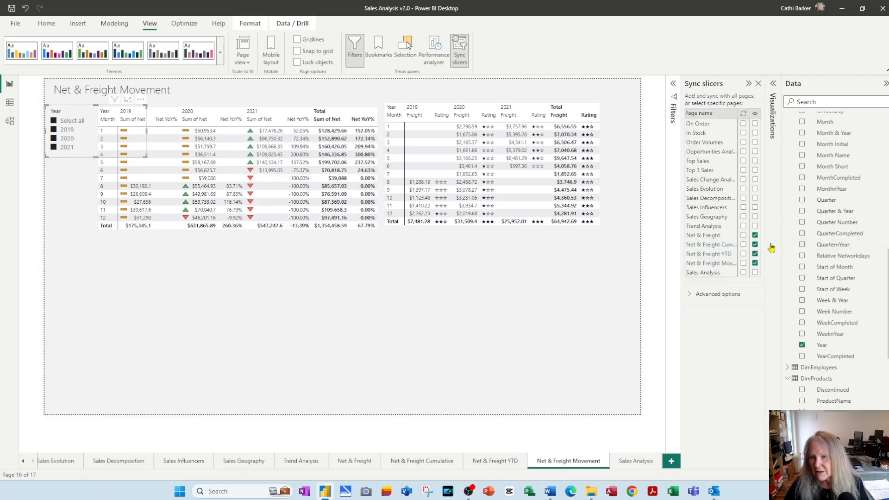
{"action": "left_click", "coordinate": [755, 253]}
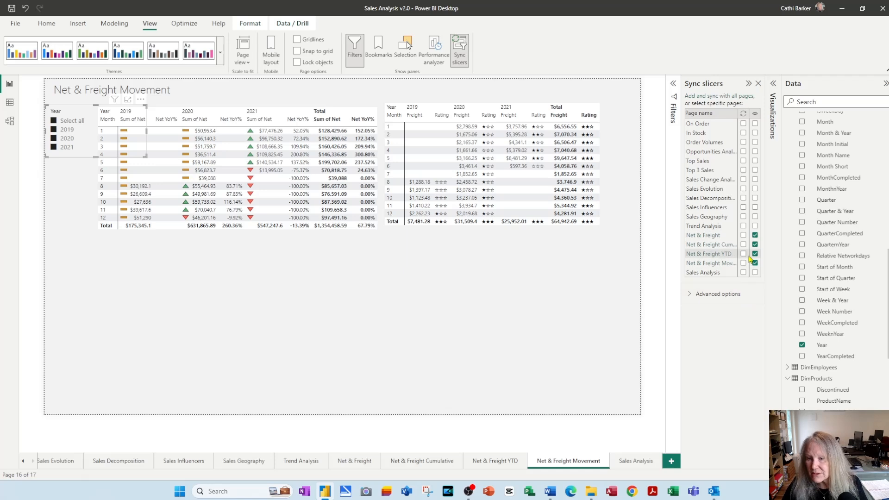
{"action": "left_click", "coordinate": [743, 235]}
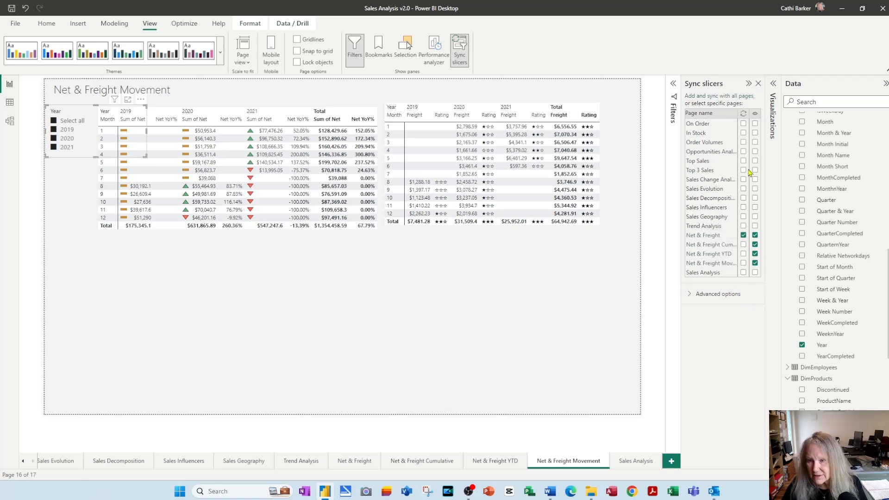
{"action": "left_click", "coordinate": [743, 245]}
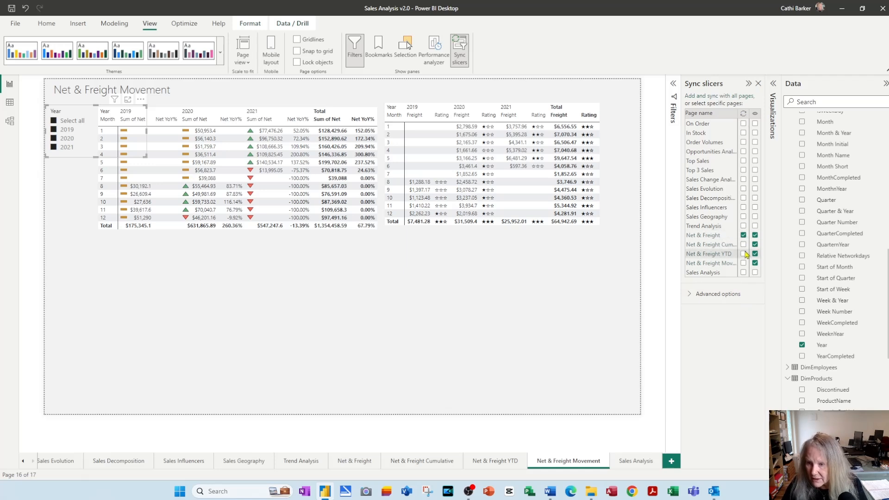
{"action": "left_click", "coordinate": [743, 253]}
{"action": "left_click", "coordinate": [743, 263]}
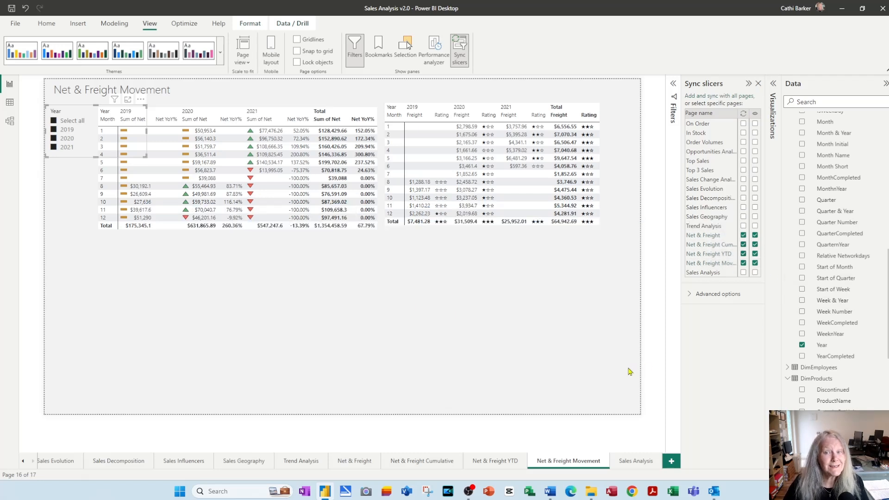
Select only 2020 in the Year slicer and check the synced filtering on the YTD, Cumulative and Net & Freight pages
{"action": "left_click", "coordinate": [54, 122]}
{"action": "left_click", "coordinate": [54, 139]}
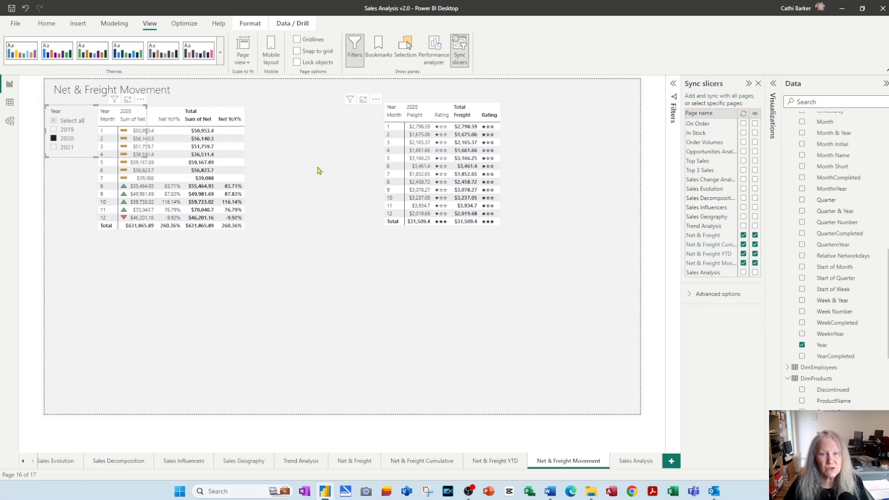
{"action": "left_click", "coordinate": [495, 463]}
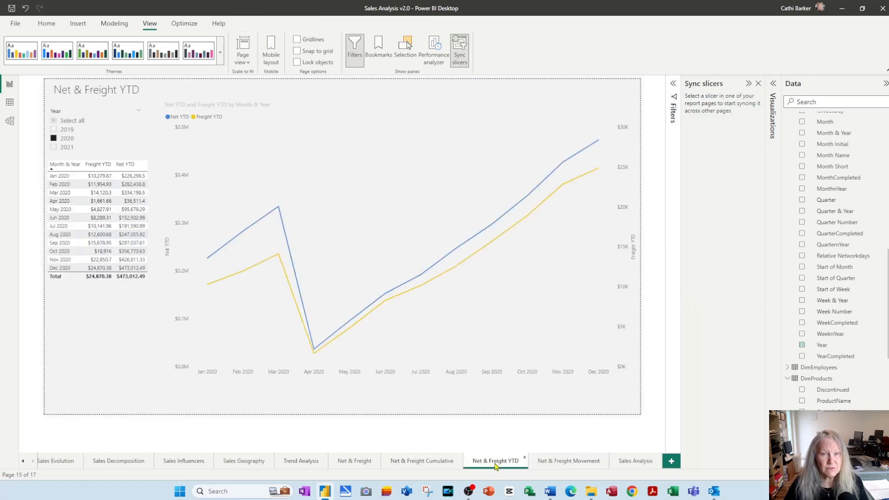
{"action": "left_click", "coordinate": [425, 463]}
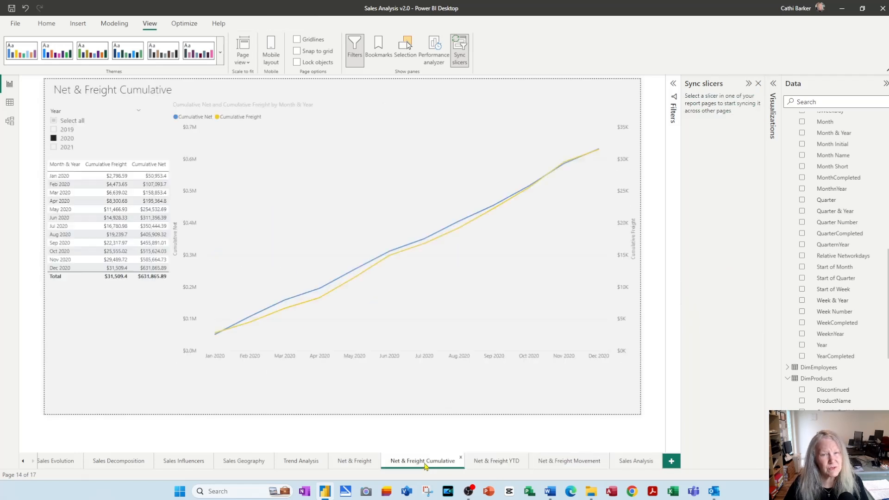
{"action": "left_click", "coordinate": [357, 463]}
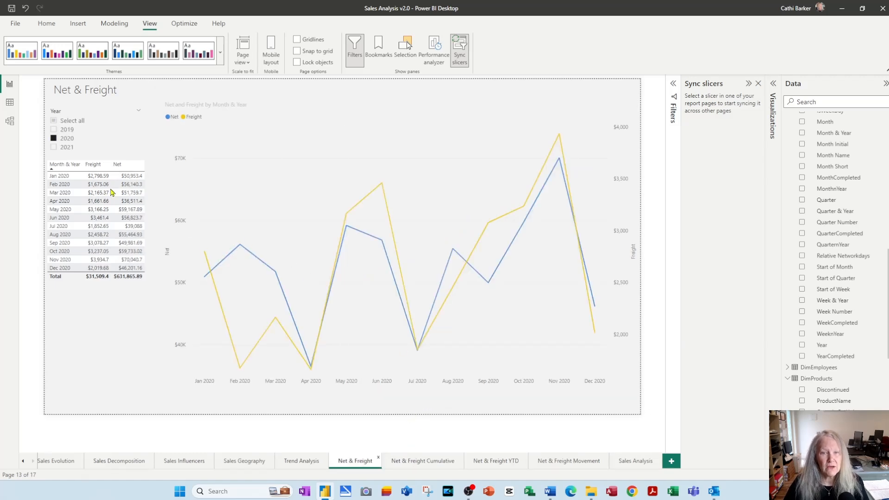
Reselect all years in the Year slicer, check the other synced Net & Freight pages, and close the slicer sync settings
{"action": "left_click", "coordinate": [55, 122]}
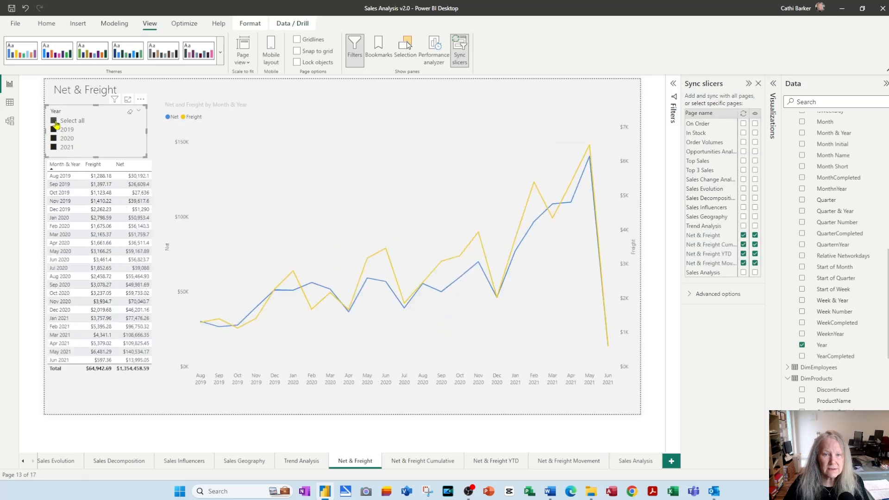
{"action": "left_click", "coordinate": [407, 462]}
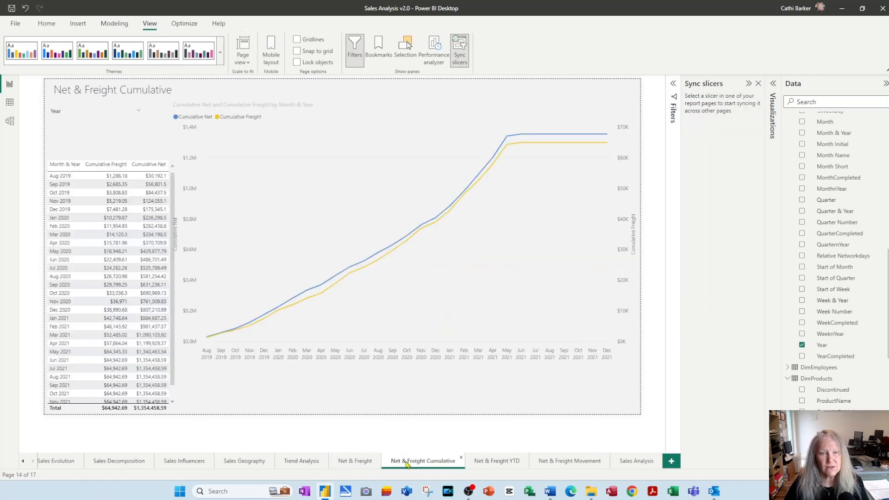
{"action": "left_click", "coordinate": [484, 464]}
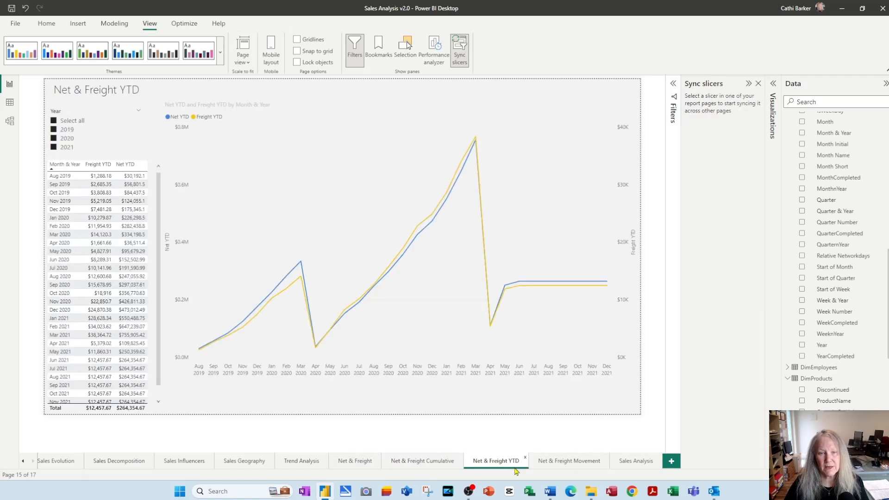
{"action": "left_click", "coordinate": [565, 466]}
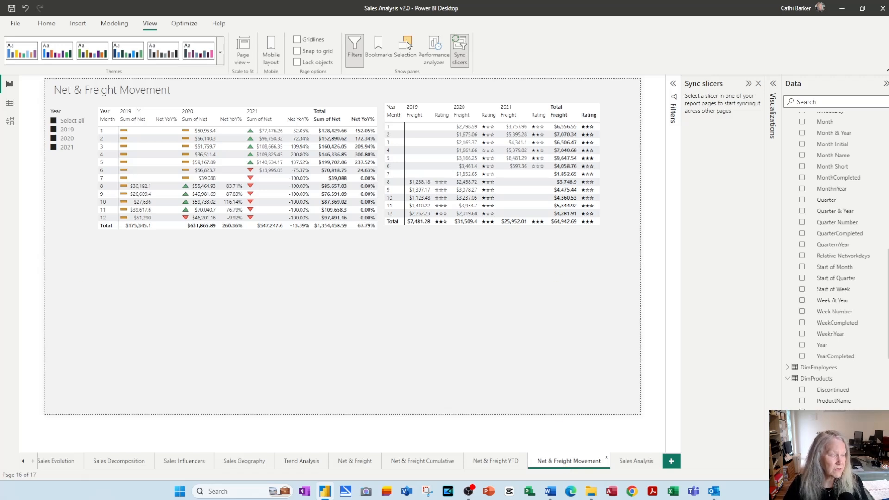
{"action": "left_click", "coordinate": [459, 50]}
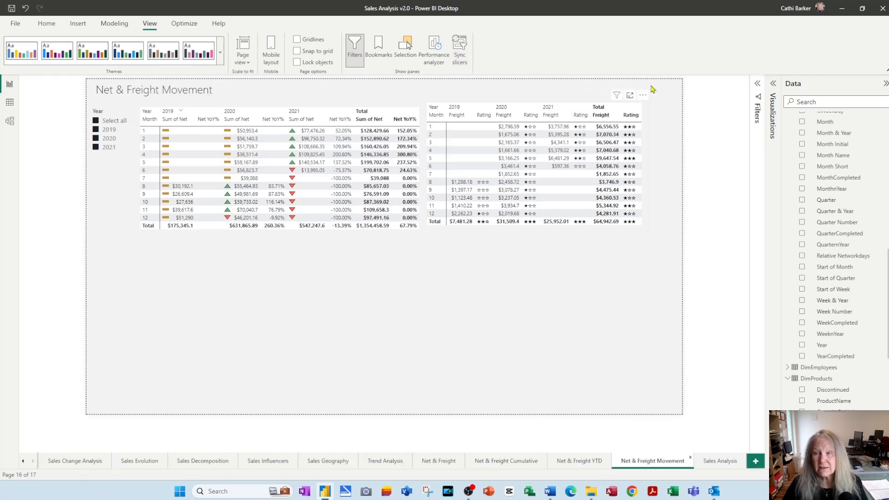